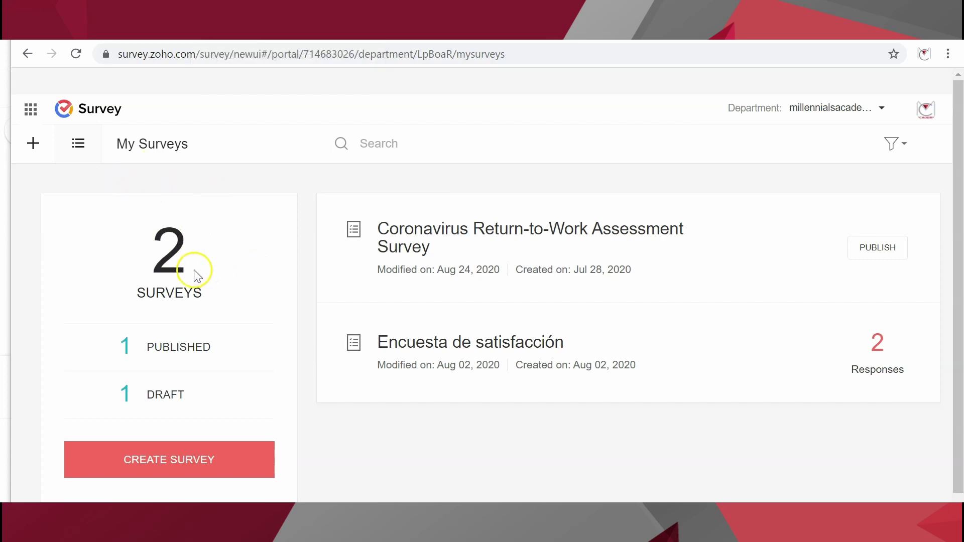
# Step: Open the Coronavirus Return-to-Work Assessment Survey for editing
pyautogui.moveTo(394, 242)
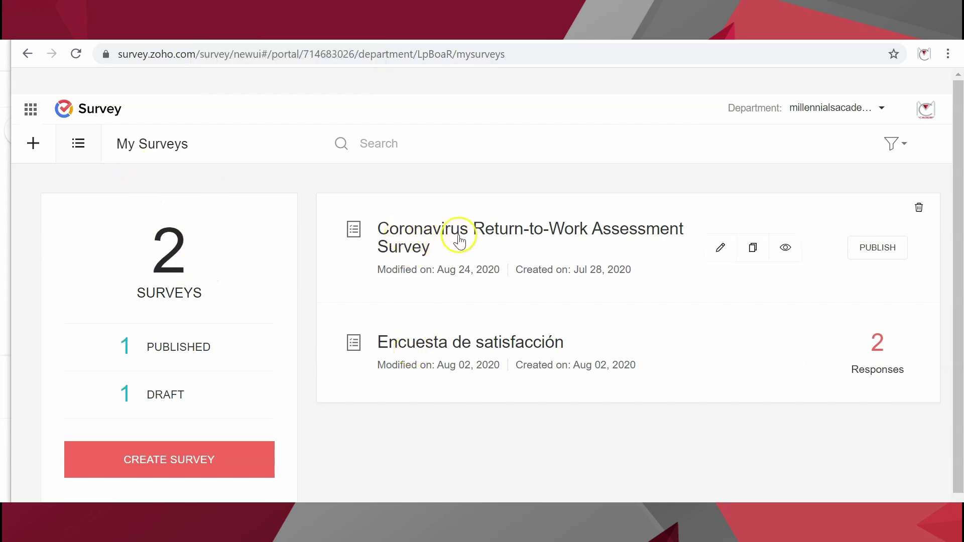
pyautogui.moveTo(441, 354)
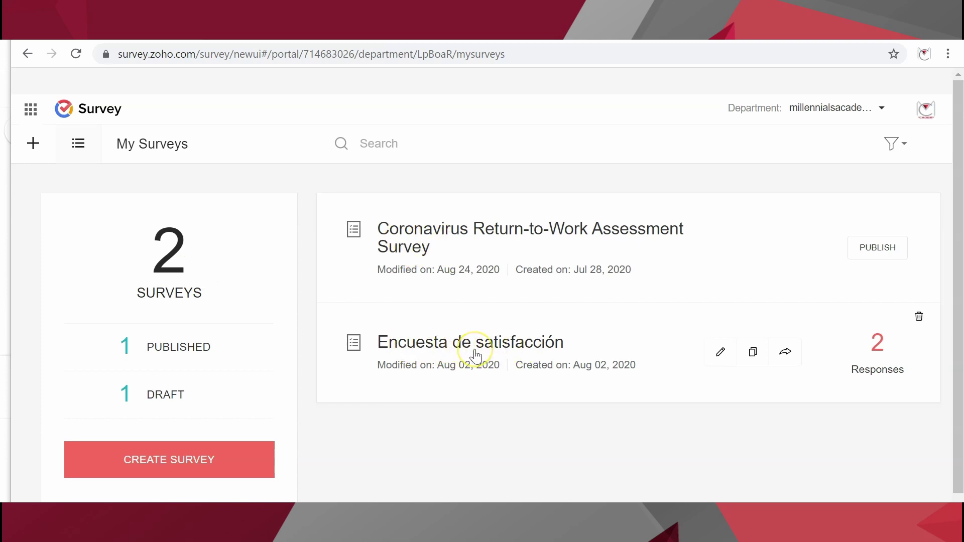
pyautogui.moveTo(477, 238)
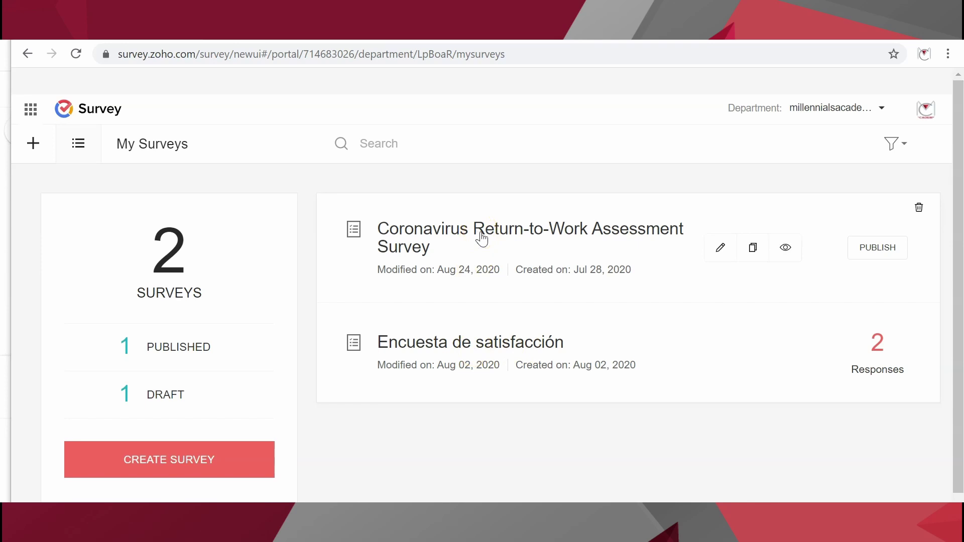
pyautogui.click(472, 236)
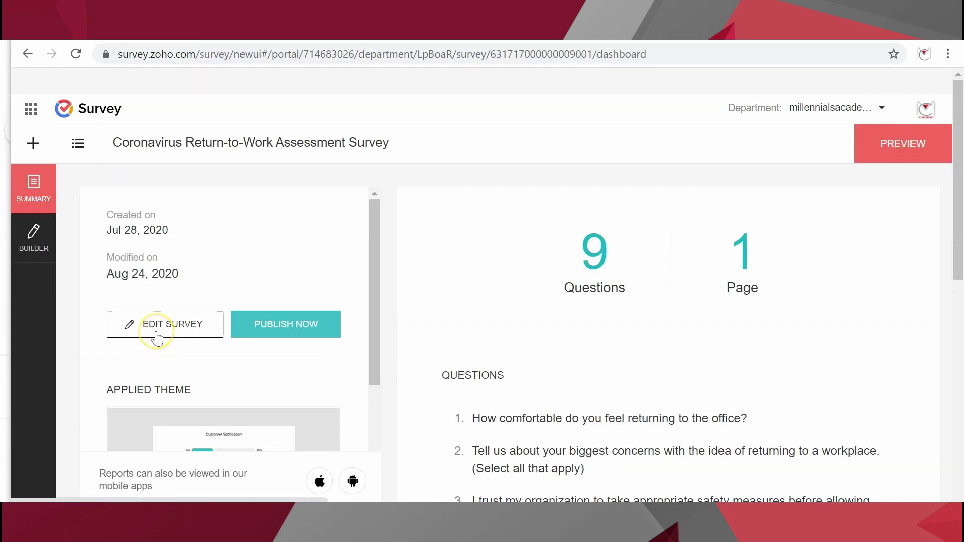
pyautogui.click(158, 339)
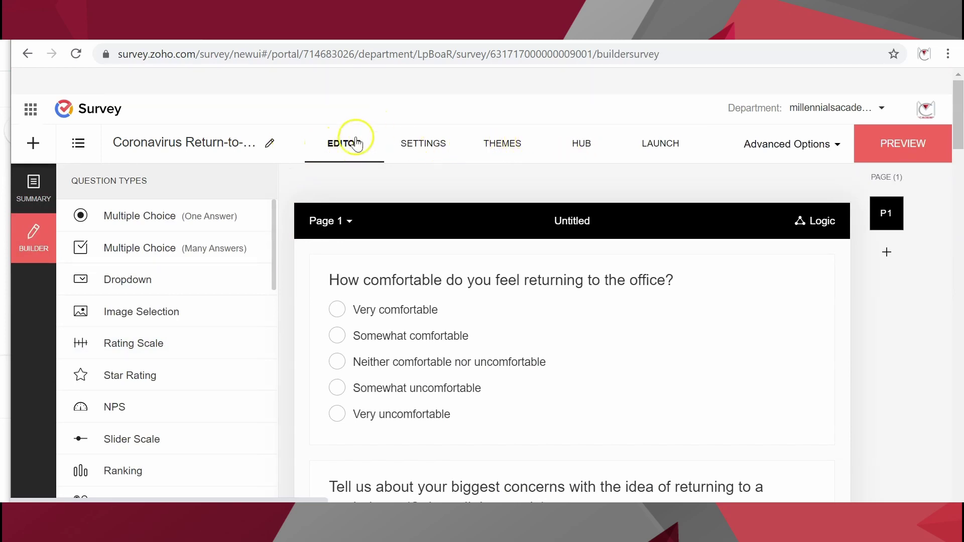
# Step: Start a Zoho CRM integration for the survey with the Posibles clientes module
pyautogui.click(577, 146)
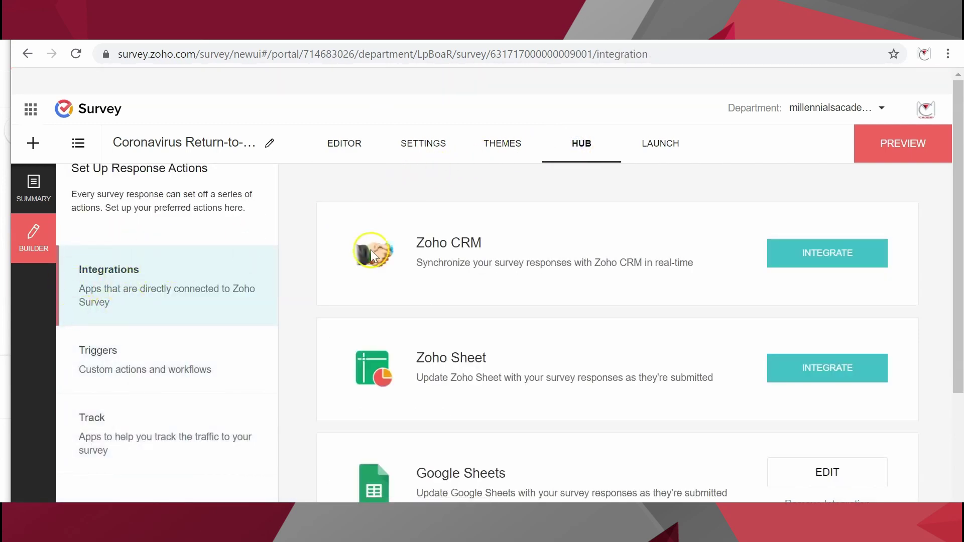
pyautogui.click(810, 255)
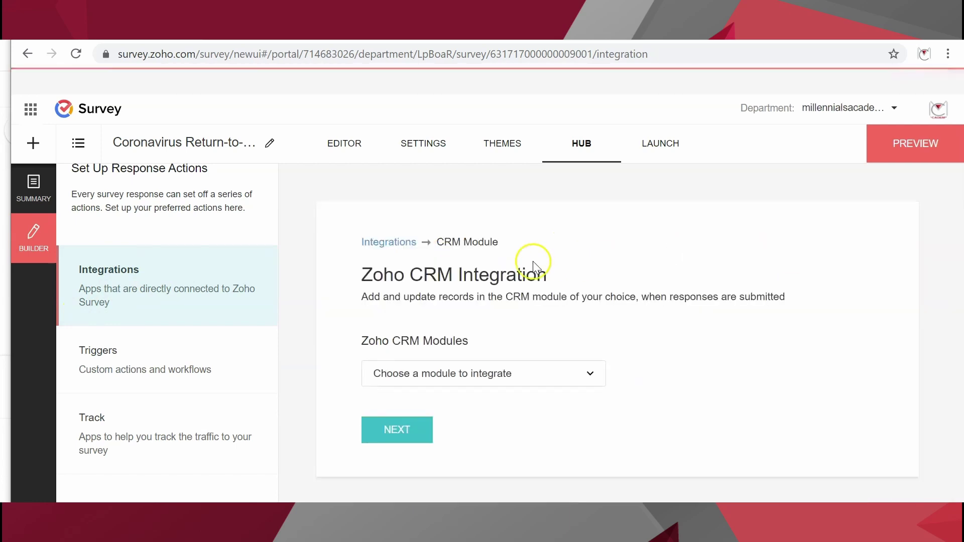
pyautogui.click(492, 378)
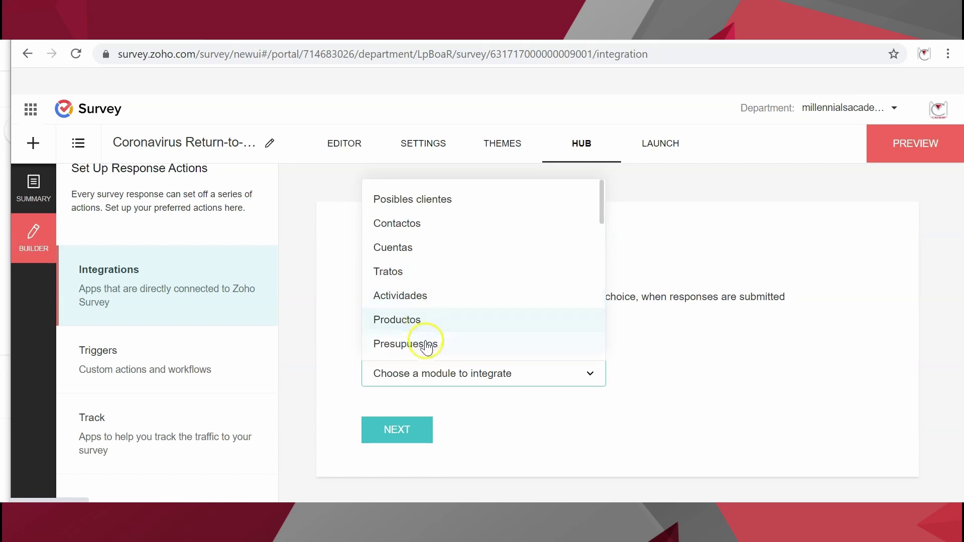
pyautogui.click(441, 200)
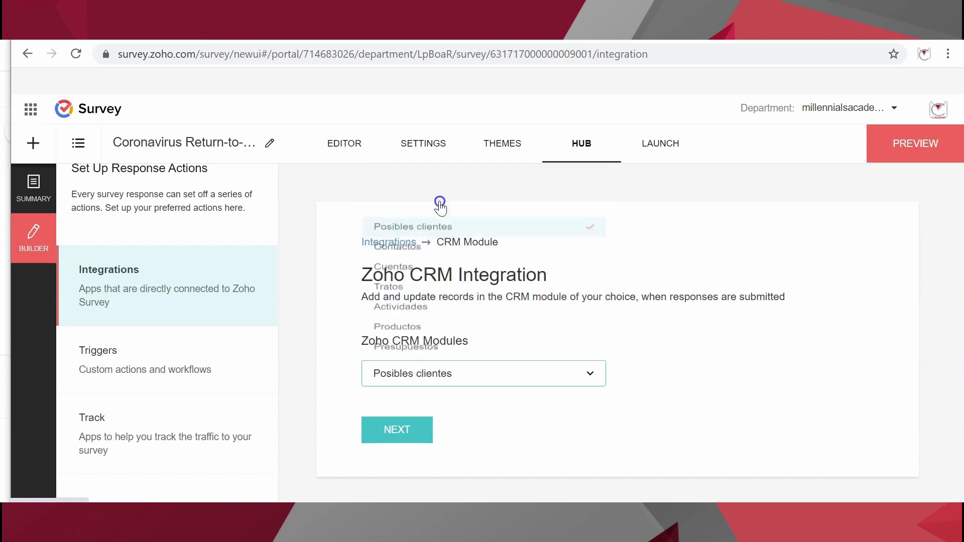
pyautogui.click(407, 431)
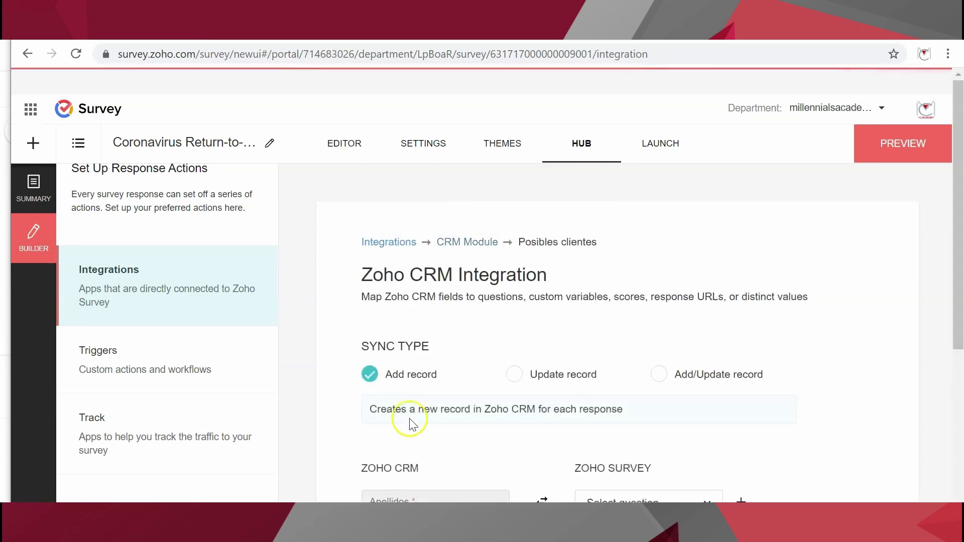
# Step: Examine the Add record, Update record and Add/Update record sync types for the CRM integration
pyautogui.scroll(-2, 408, 424)
pyautogui.scroll(3, 382, 331)
pyautogui.scroll(-3, 372, 336)
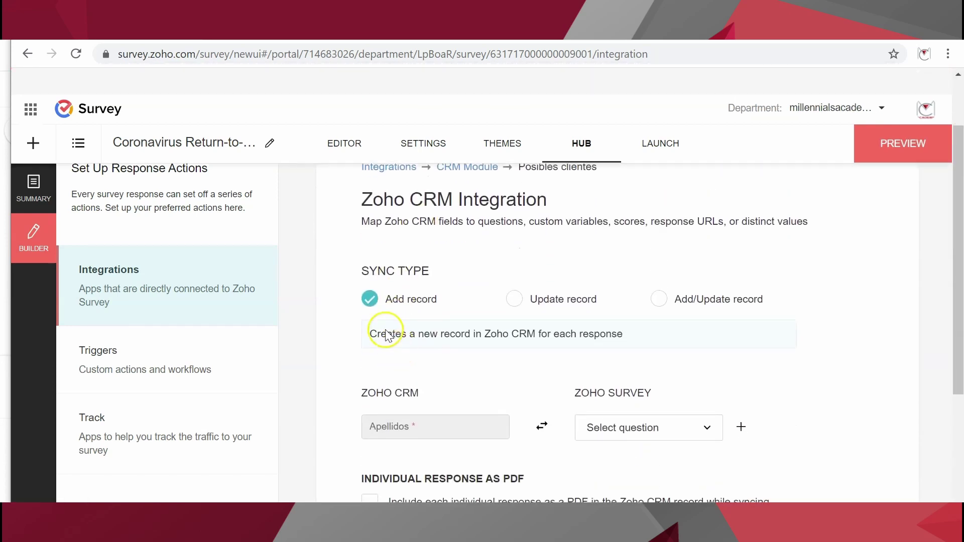
pyautogui.moveTo(390, 302); pyautogui.dragTo(437, 302)
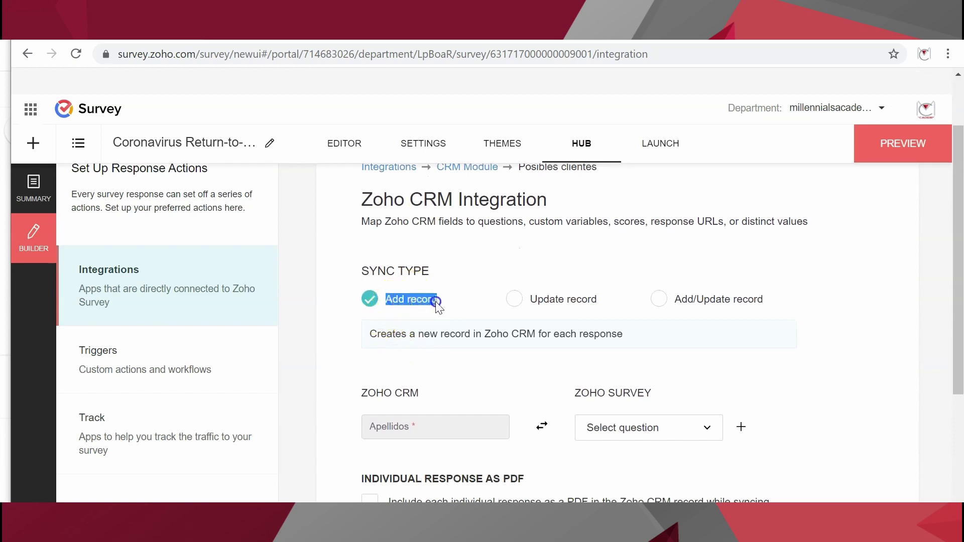
pyautogui.moveTo(538, 301); pyautogui.dragTo(604, 303)
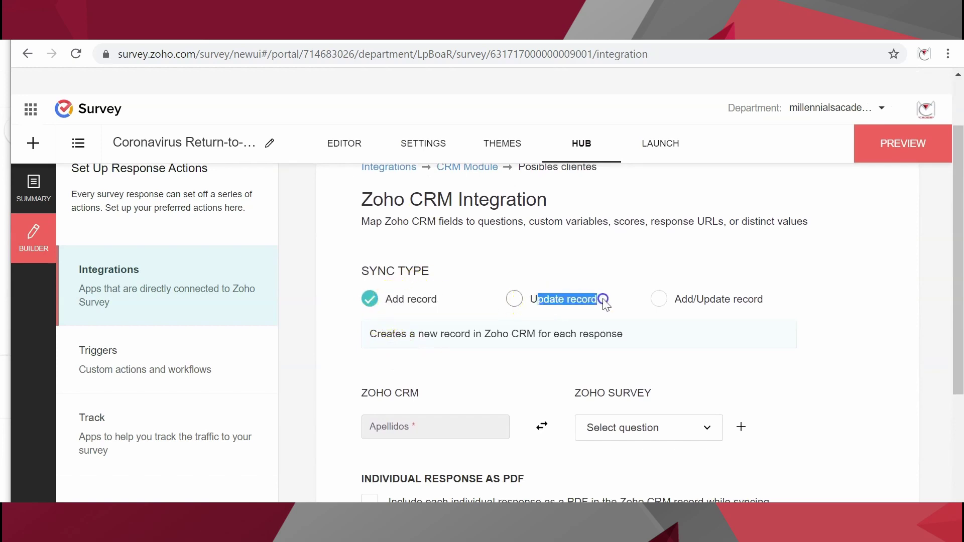
pyautogui.moveTo(674, 301); pyautogui.dragTo(701, 301)
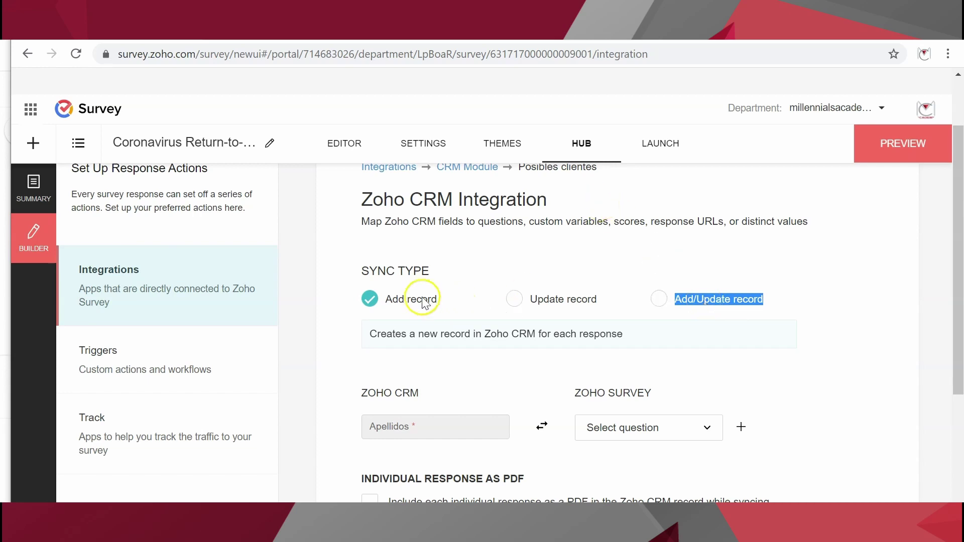
# Step: Try the Update record sync type with survey answers prepopulated from Zoho CRM, and return to Add record
pyautogui.scroll(-1, 427, 303)
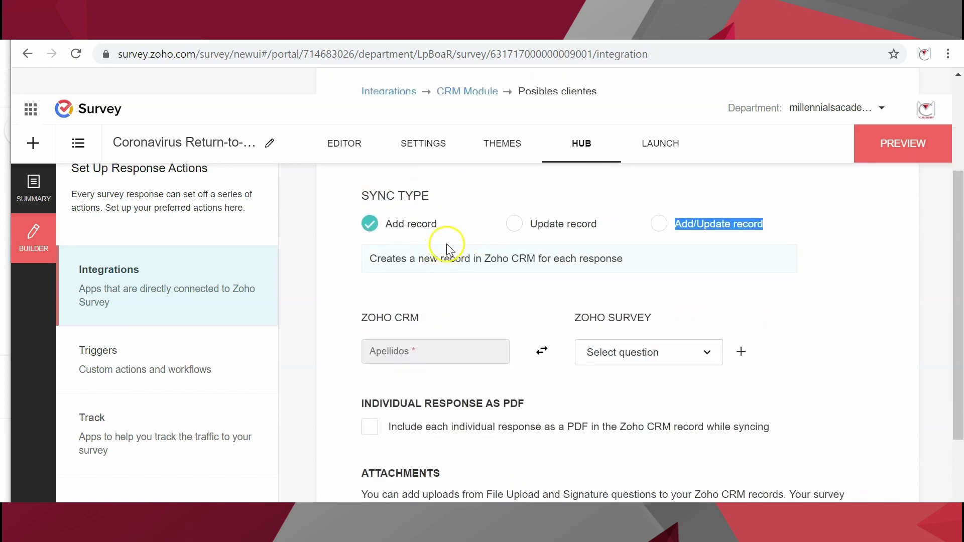
pyautogui.click(516, 226)
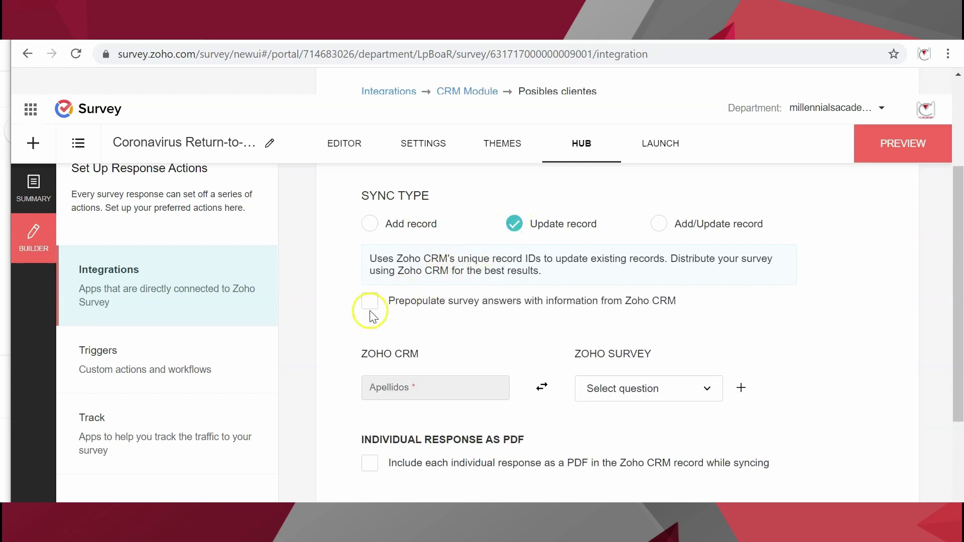
pyautogui.click(373, 302)
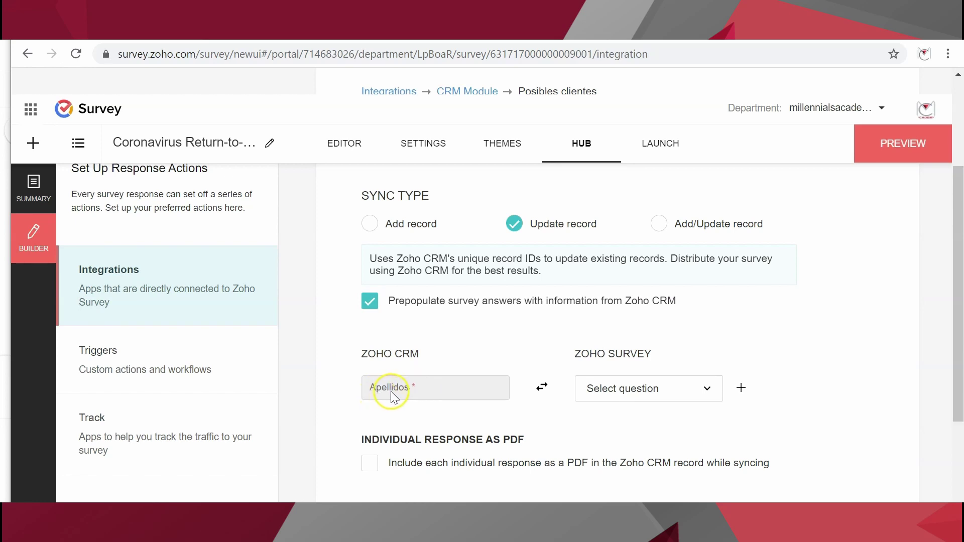
pyautogui.click(618, 394)
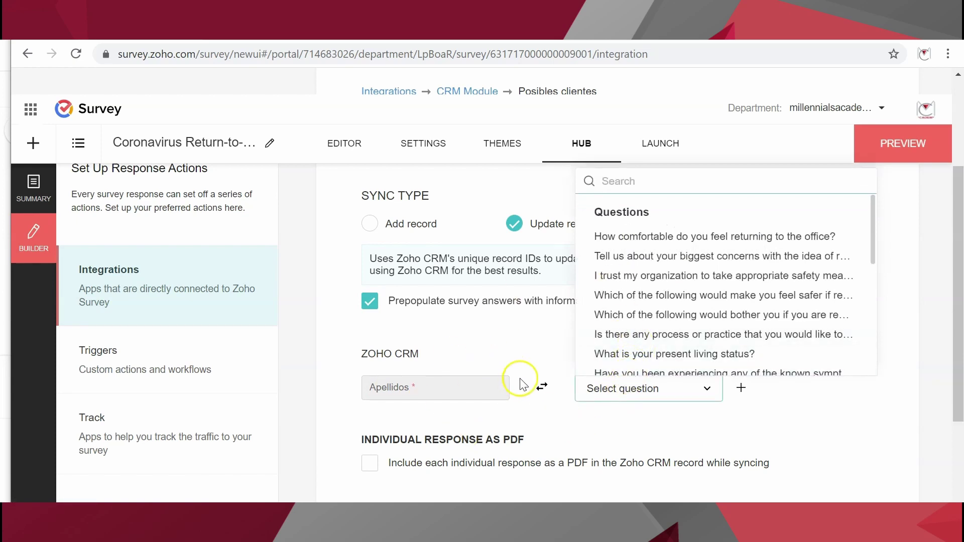
pyautogui.click(372, 224)
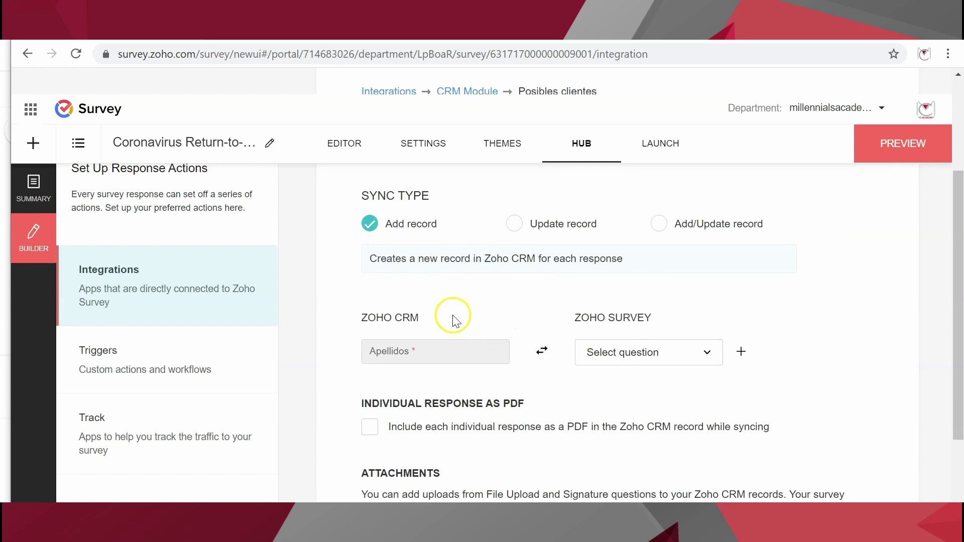
# Step: Examine which survey questions and response fields can be mapped to the required Apellidos CRM field
pyautogui.scroll(1, 495, 323)
pyautogui.scroll(-1, 485, 329)
pyautogui.scroll(1, 484, 329)
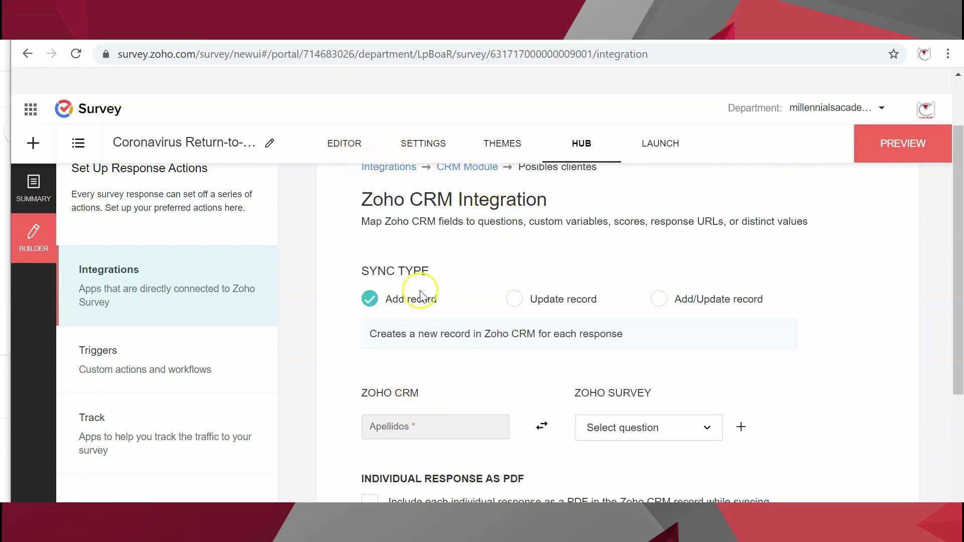
pyautogui.scroll(1, 437, 280)
pyautogui.scroll(-1, 502, 241)
pyautogui.scroll(2, 523, 220)
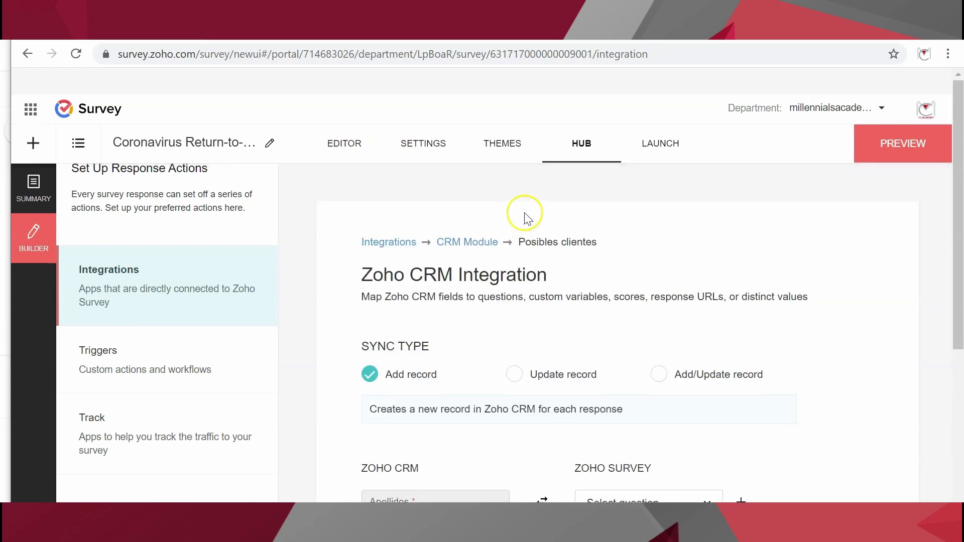
pyautogui.scroll(-2, 435, 413)
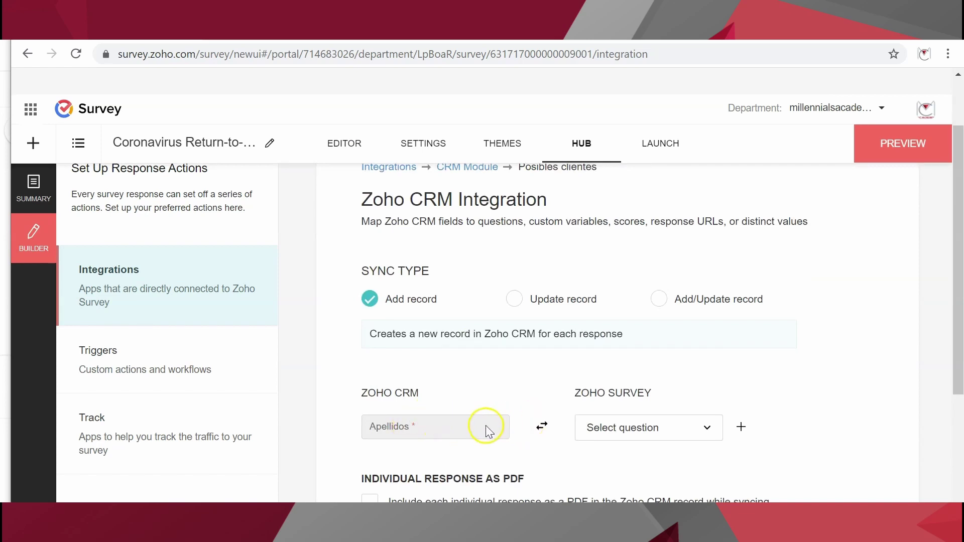
pyautogui.click(618, 433)
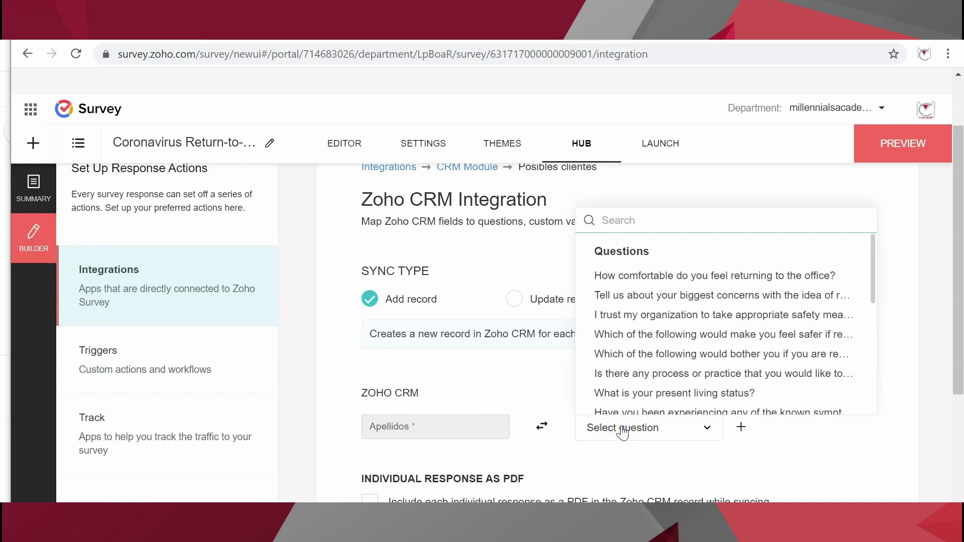
pyautogui.scroll(-8, 771, 319)
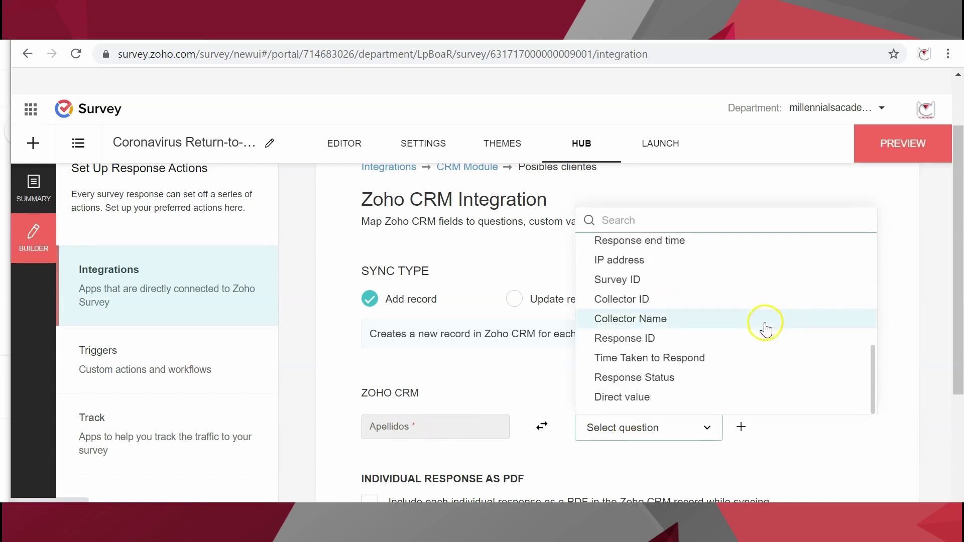
pyautogui.scroll(3, 770, 336)
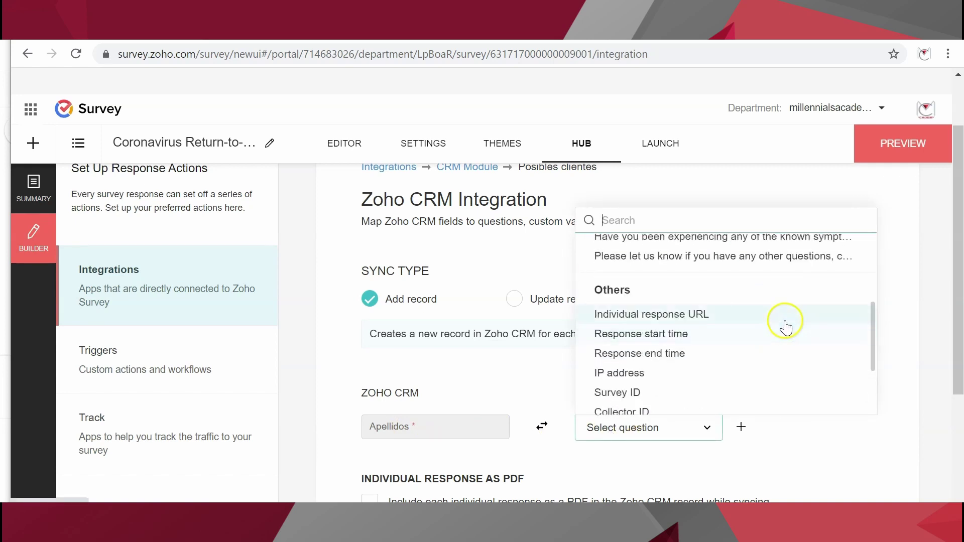
pyautogui.scroll(-3, 768, 340)
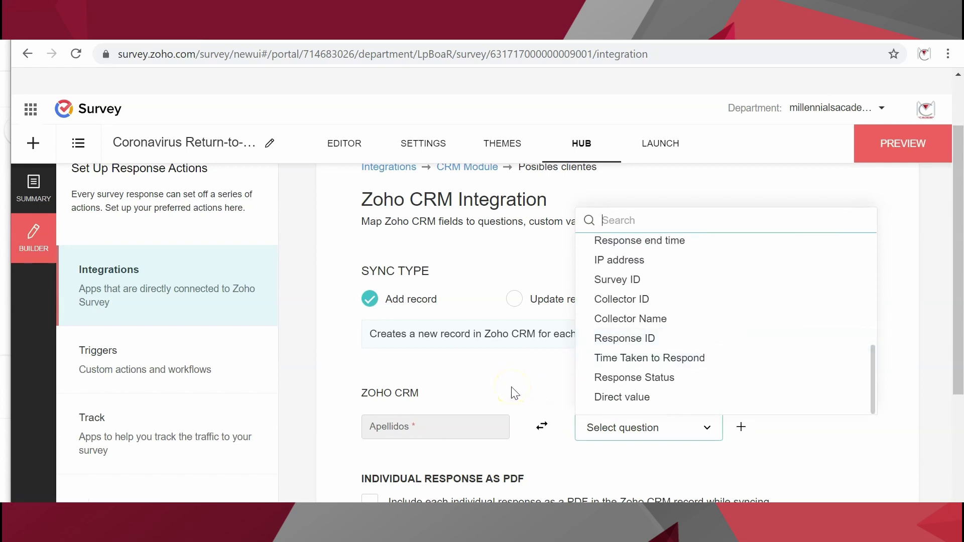
pyautogui.scroll(-1, 512, 392)
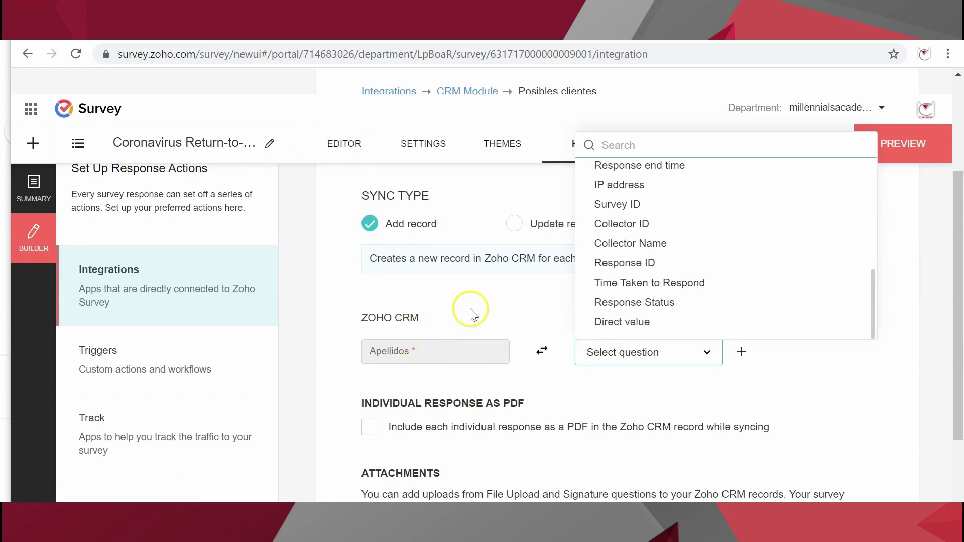
pyautogui.scroll(2, 477, 321)
pyautogui.scroll(-1, 491, 366)
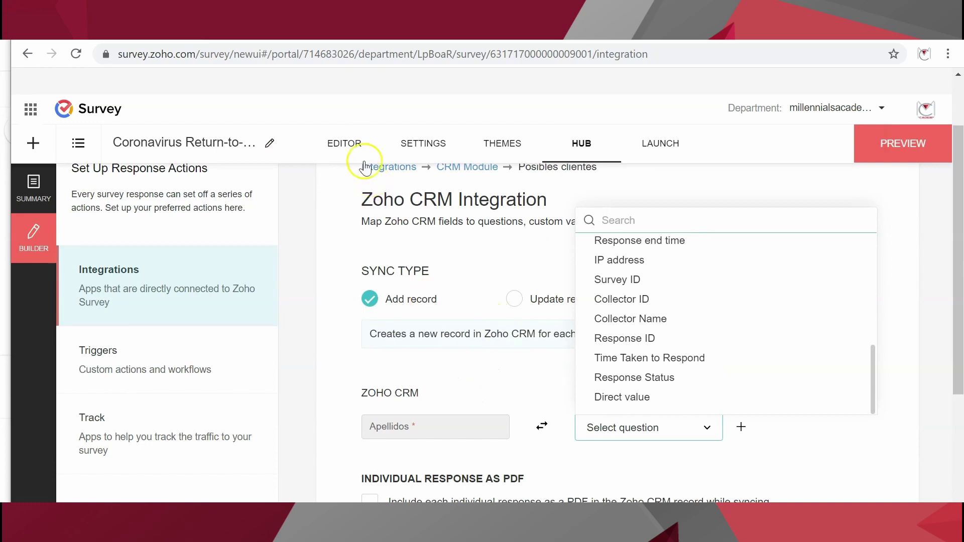
# Step: Add a Full Name question with First Name and Last Name fields above the first question in the survey editor and save it
pyautogui.click(345, 146)
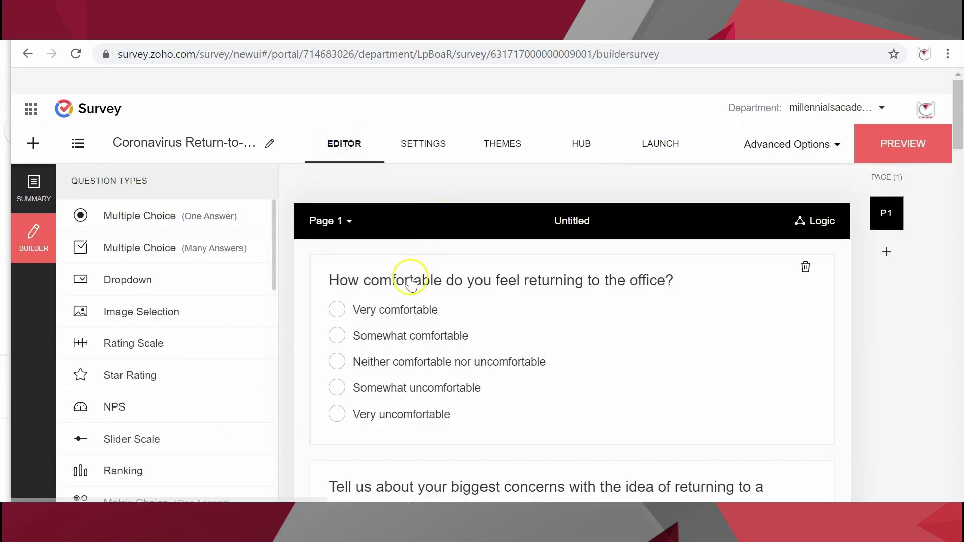
pyautogui.scroll(-2, 132, 323)
pyautogui.scroll(-2, 130, 321)
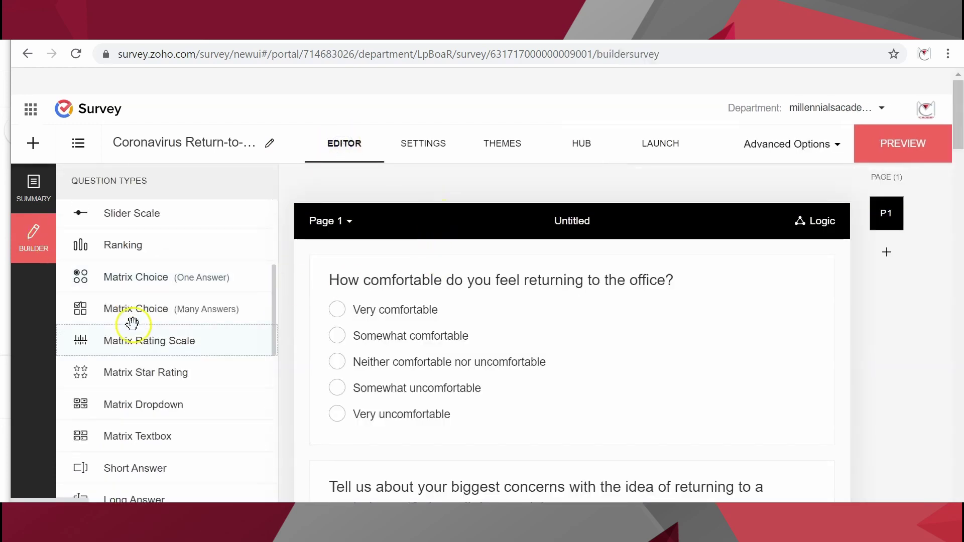
pyautogui.scroll(5, 133, 327)
pyautogui.scroll(-12, 168, 323)
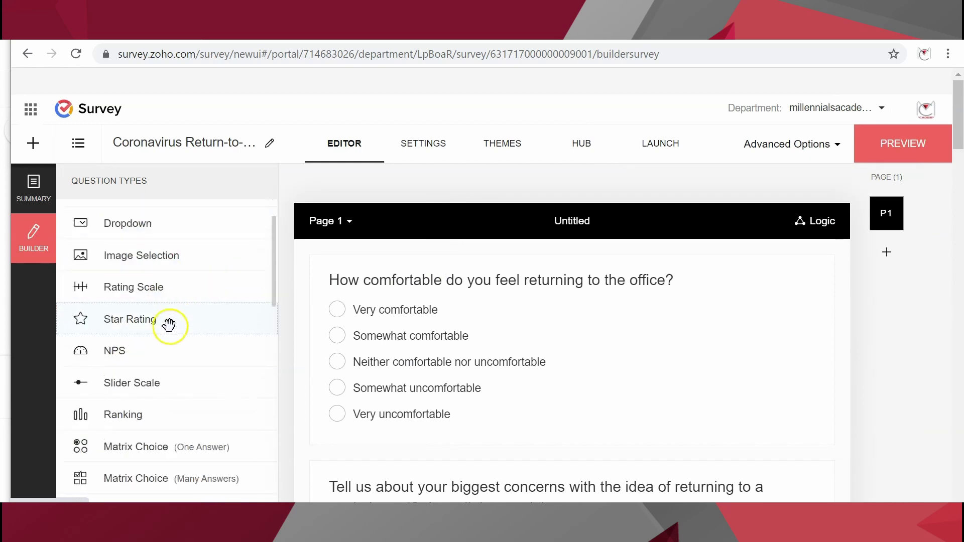
pyautogui.scroll(3, 164, 333)
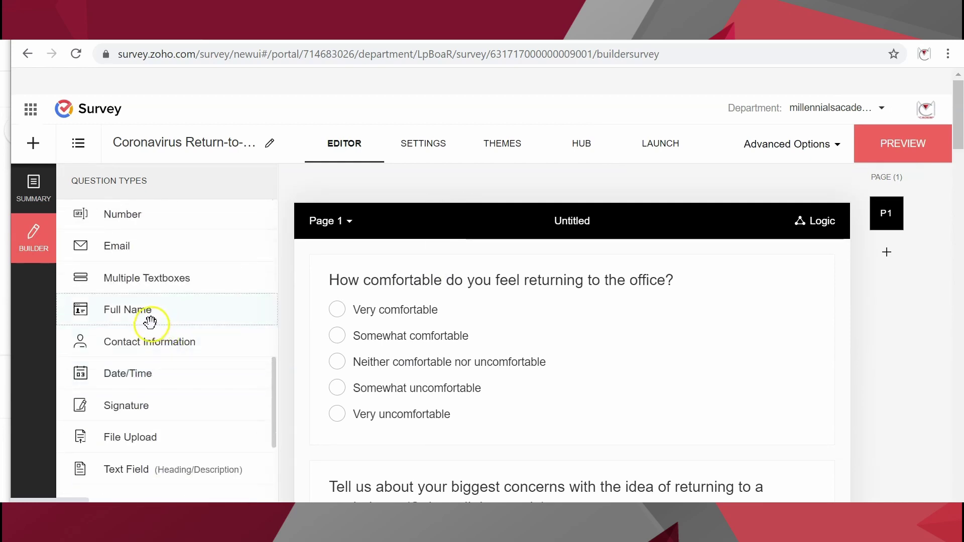
pyautogui.moveTo(151, 317); pyautogui.dragTo(430, 271)
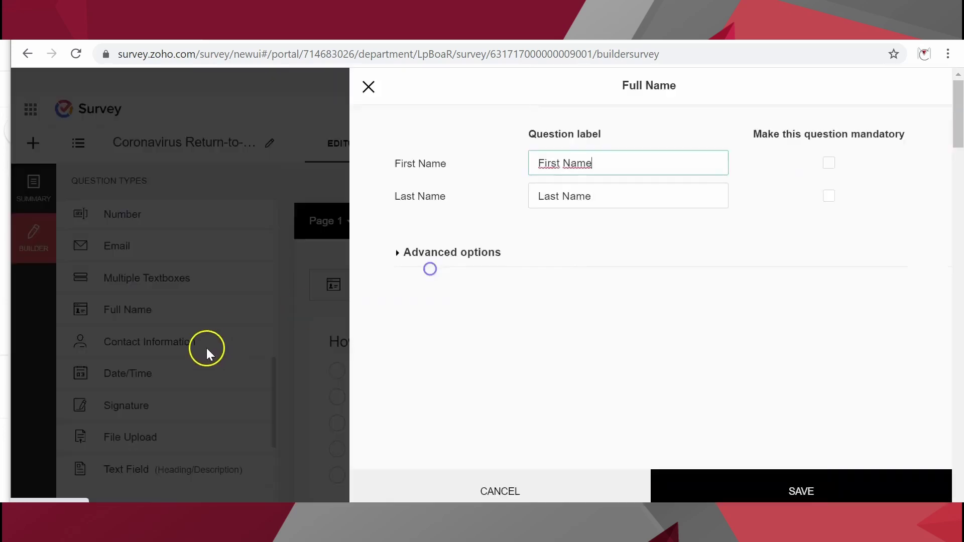
pyautogui.click(714, 489)
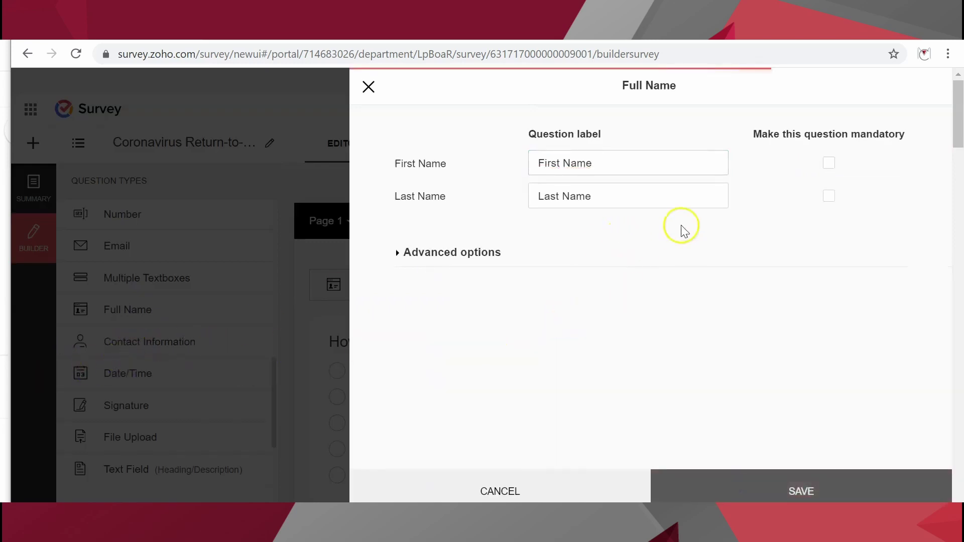
pyautogui.click(713, 473)
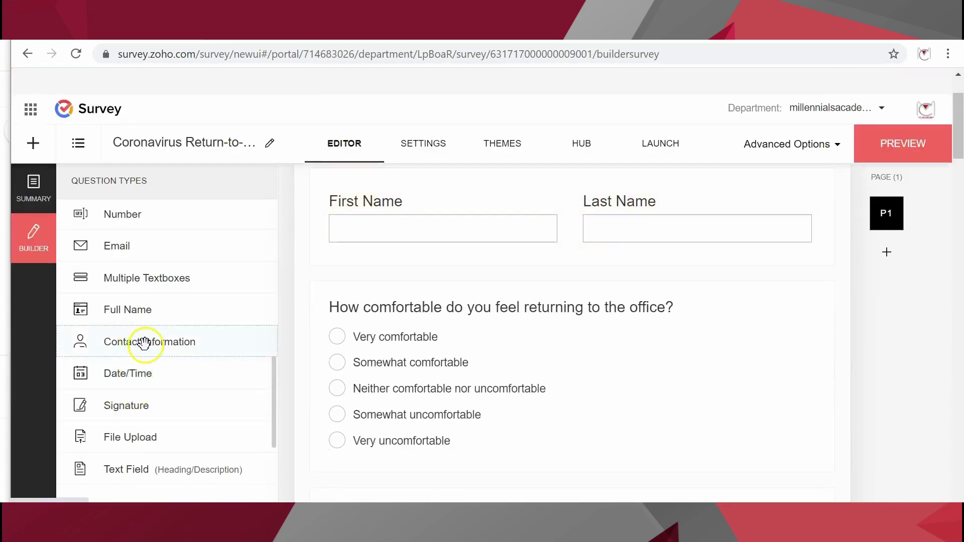
# Step: Add an Email question titled "email" between the name fields and the office comfort question, and save it
pyautogui.moveTo(150, 240); pyautogui.dragTo(483, 290)
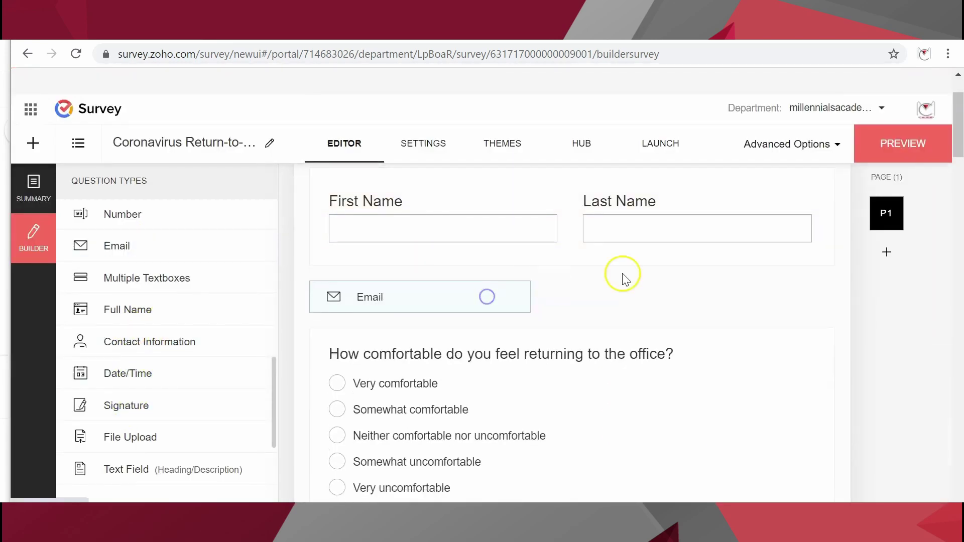
pyautogui.click(755, 490)
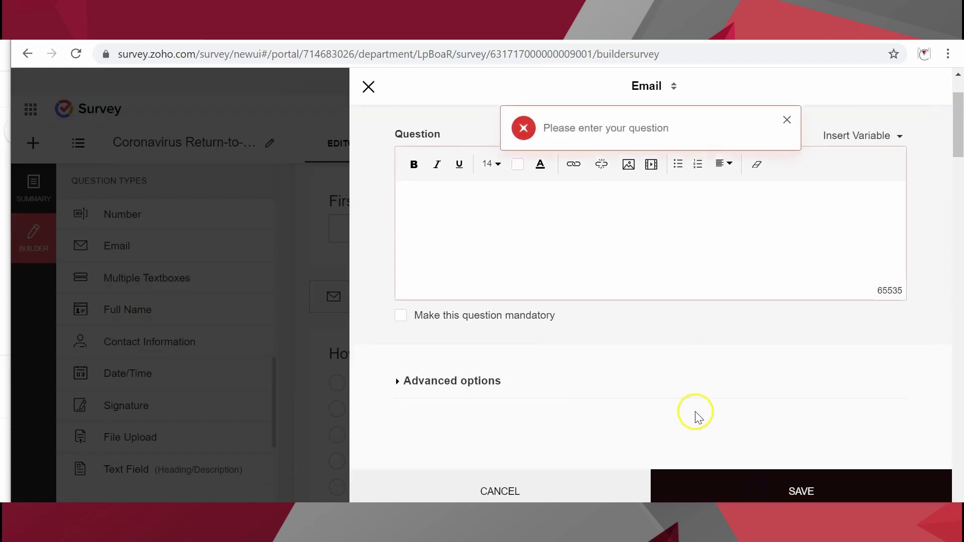
pyautogui.write('email')
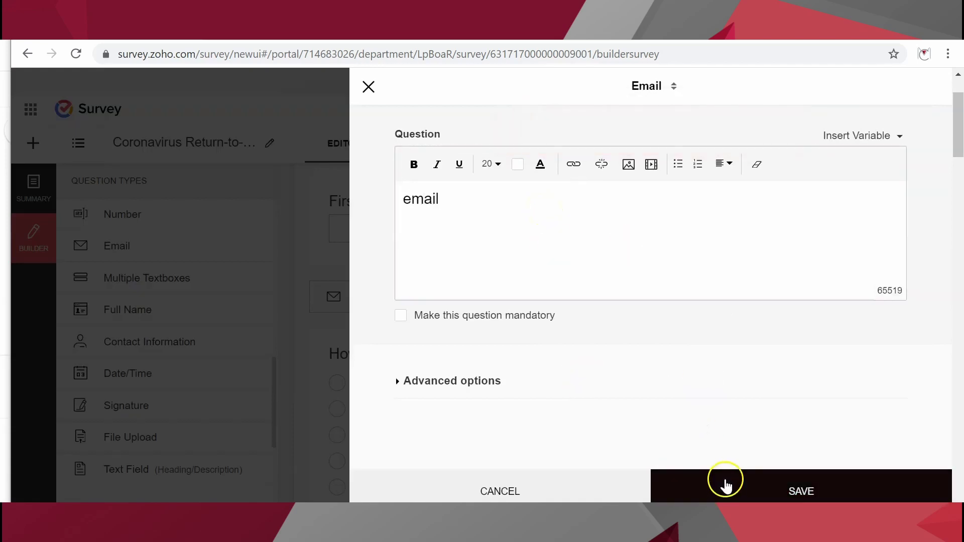
pyautogui.click(726, 486)
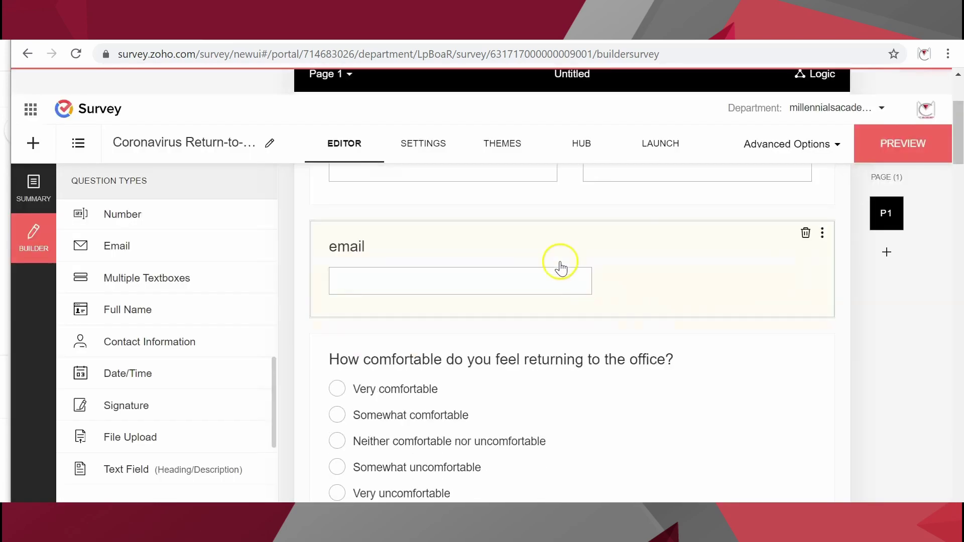
# Step: Map the Apellidos CRM field to the Last Name survey question in the Zoho CRM integration and add another mapping row
pyautogui.click(592, 152)
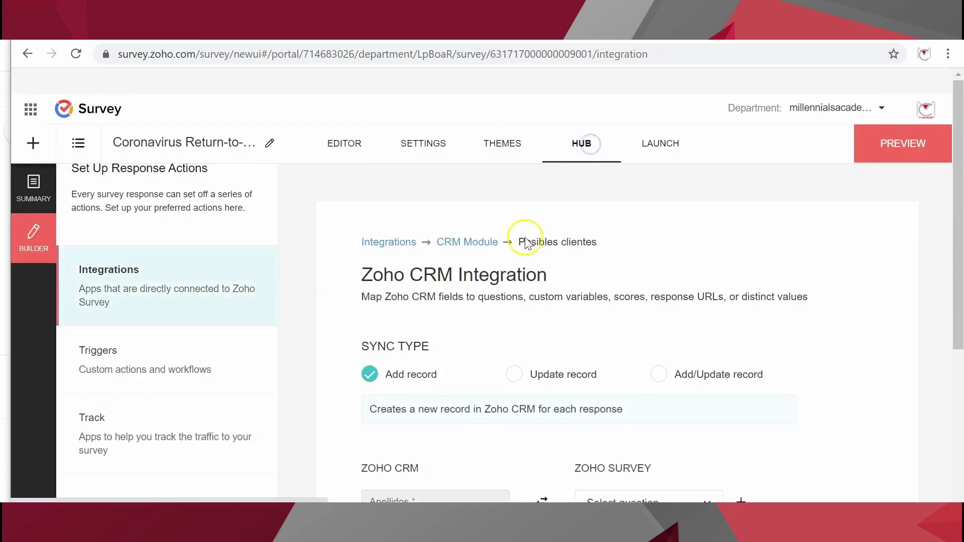
pyautogui.scroll(-3, 517, 383)
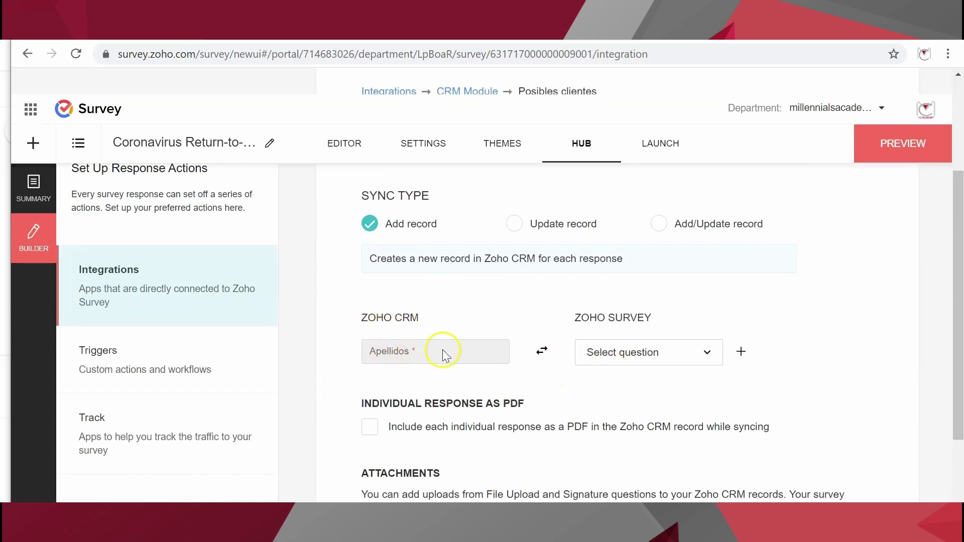
pyautogui.click(636, 355)
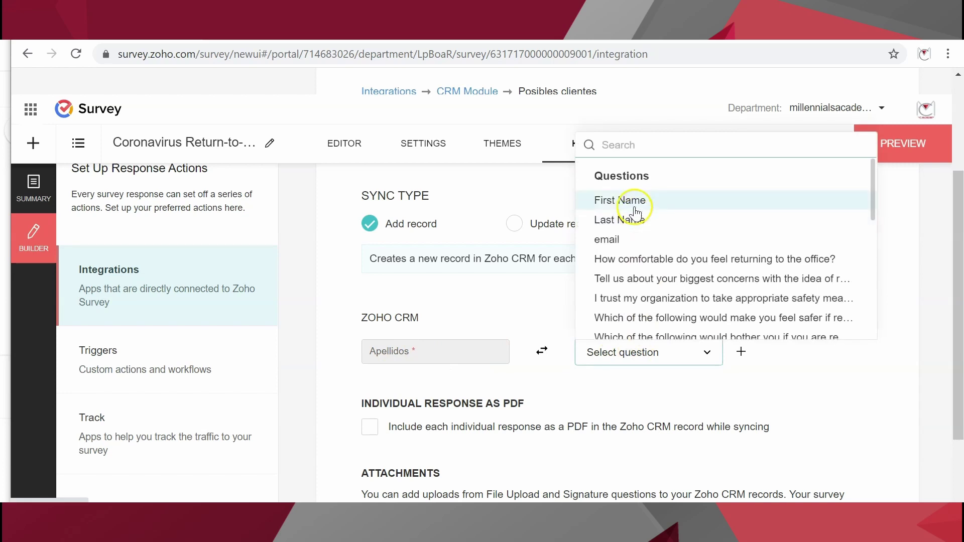
pyautogui.click(634, 221)
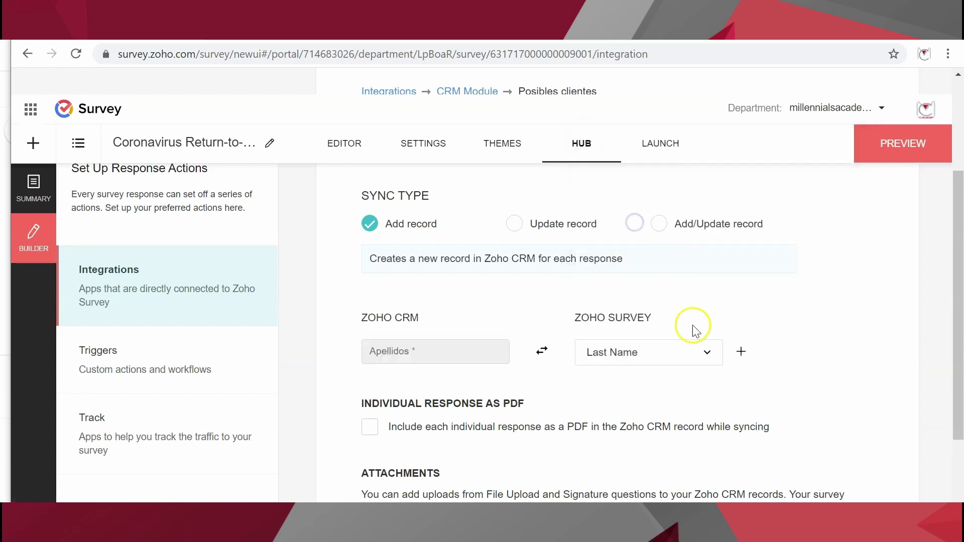
pyautogui.click(741, 352)
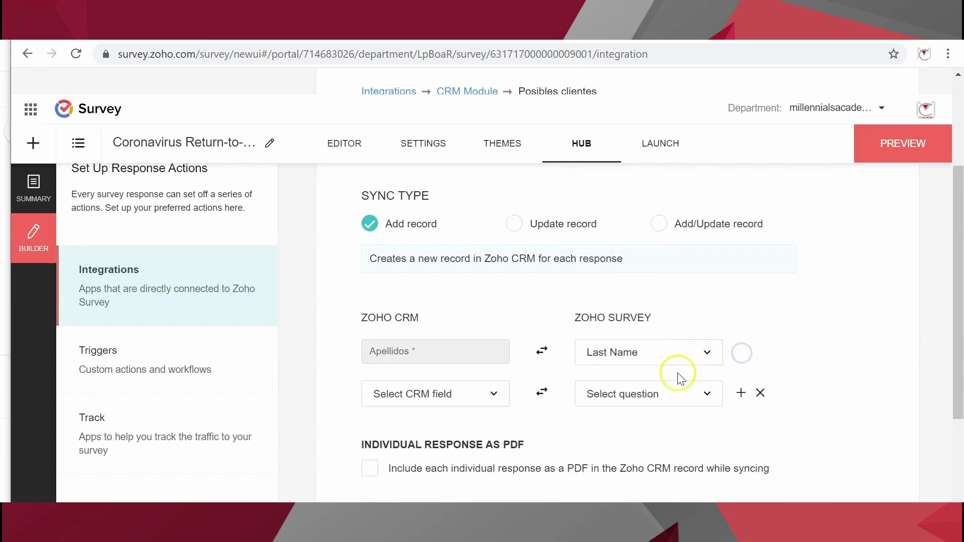
# Step: Examine which CRM fields and survey questions are available for the second mapping row
pyautogui.scroll(-2, 539, 353)
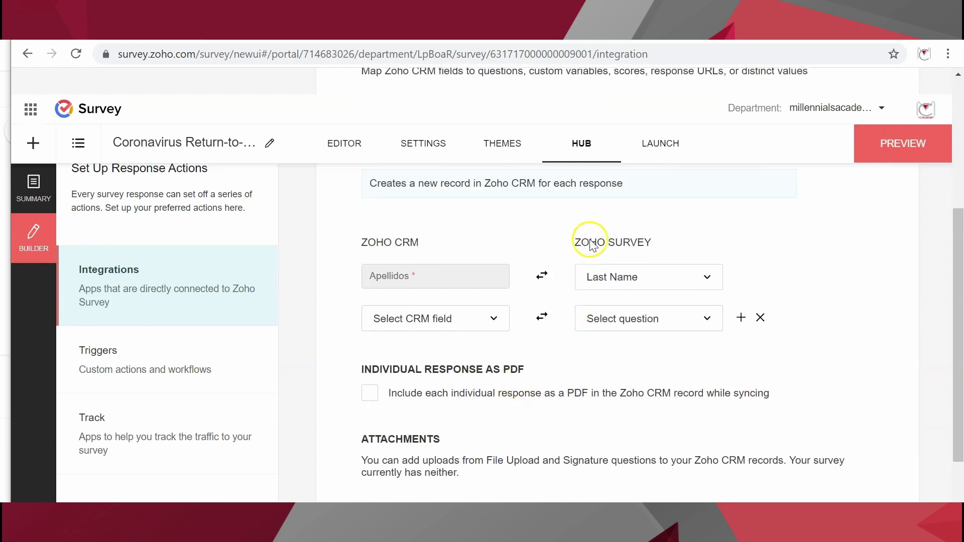
pyautogui.click(499, 324)
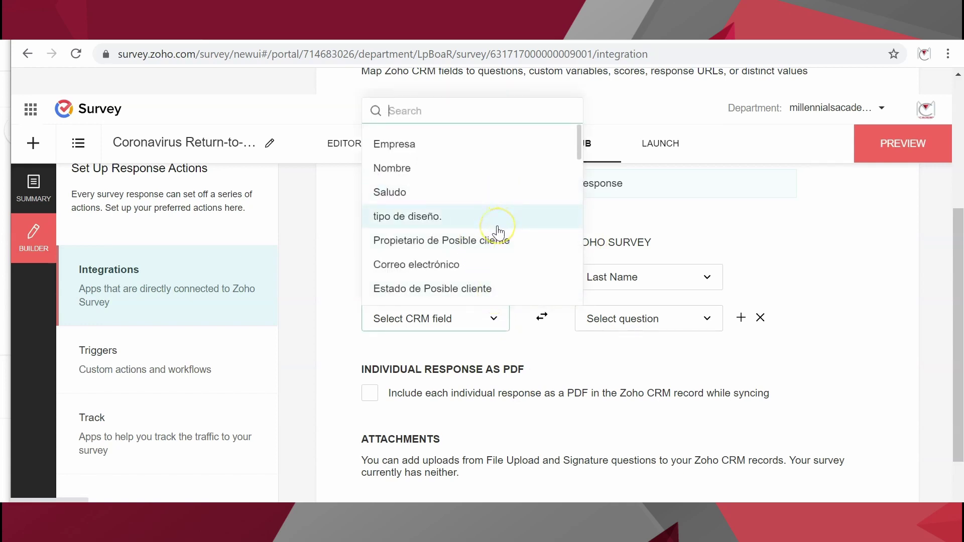
pyautogui.scroll(-2, 498, 233)
pyautogui.scroll(-2, 478, 244)
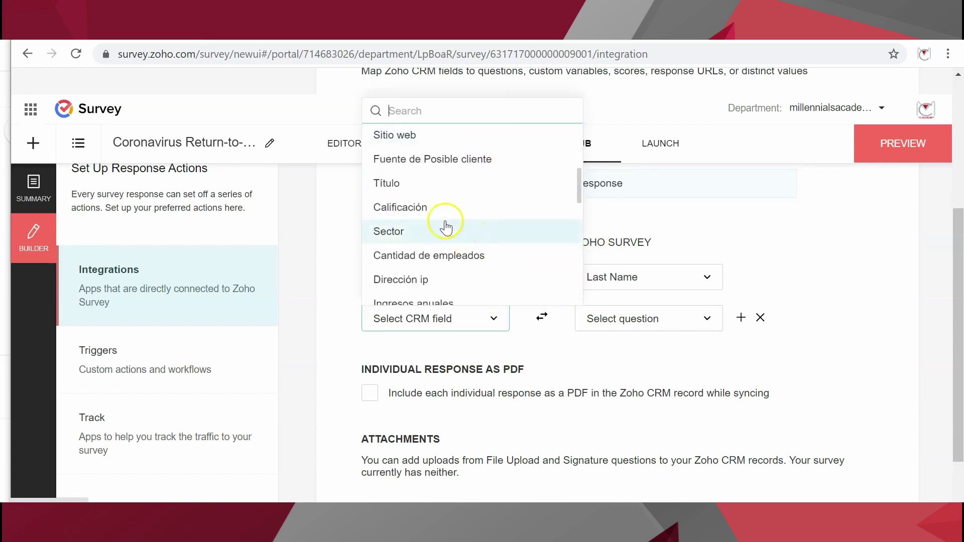
pyautogui.scroll(-3, 452, 226)
pyautogui.scroll(-5, 457, 236)
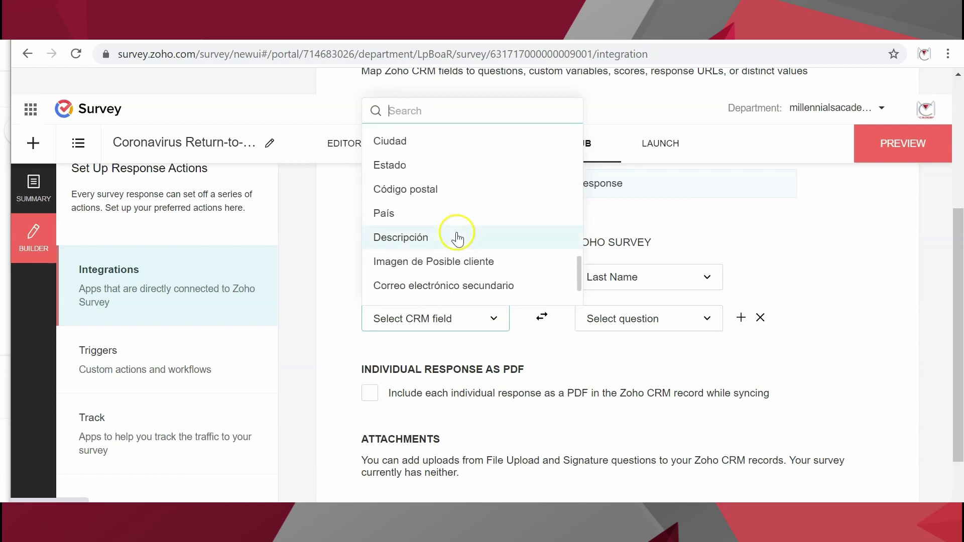
pyautogui.click(628, 320)
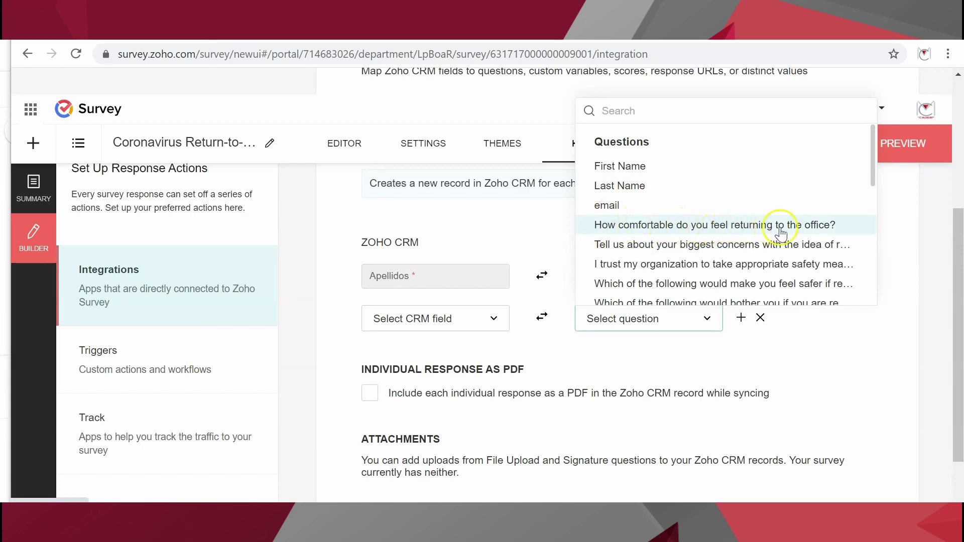
pyautogui.click(544, 394)
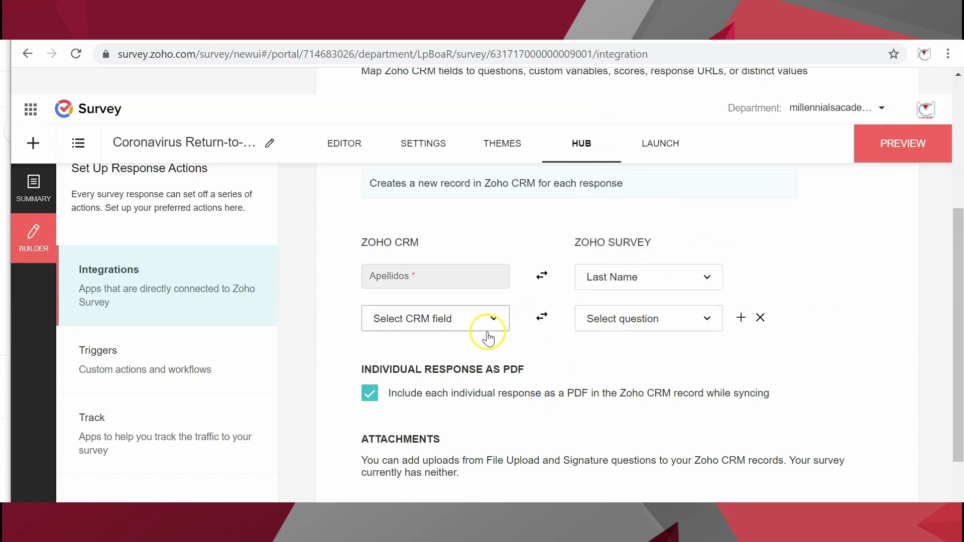
pyautogui.click(445, 331)
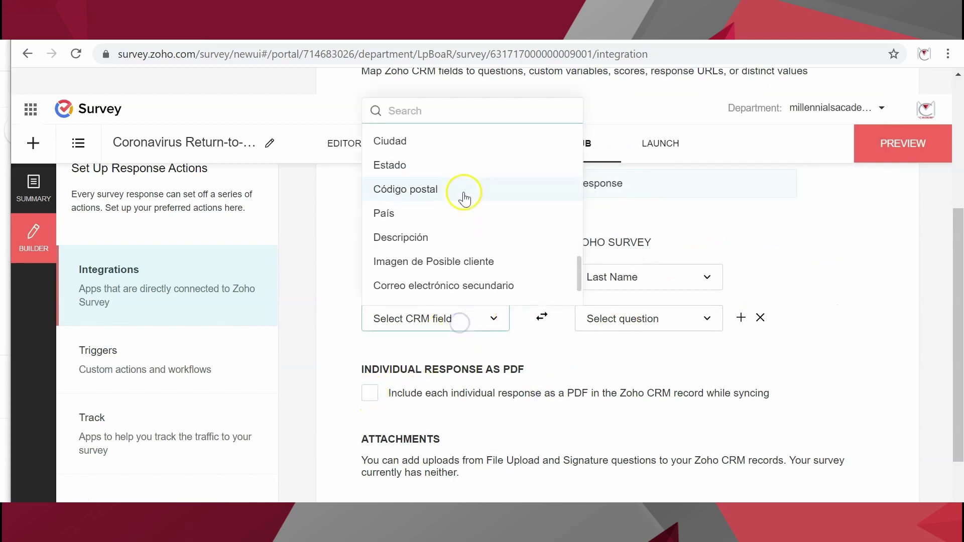
pyautogui.scroll(-2, 456, 275)
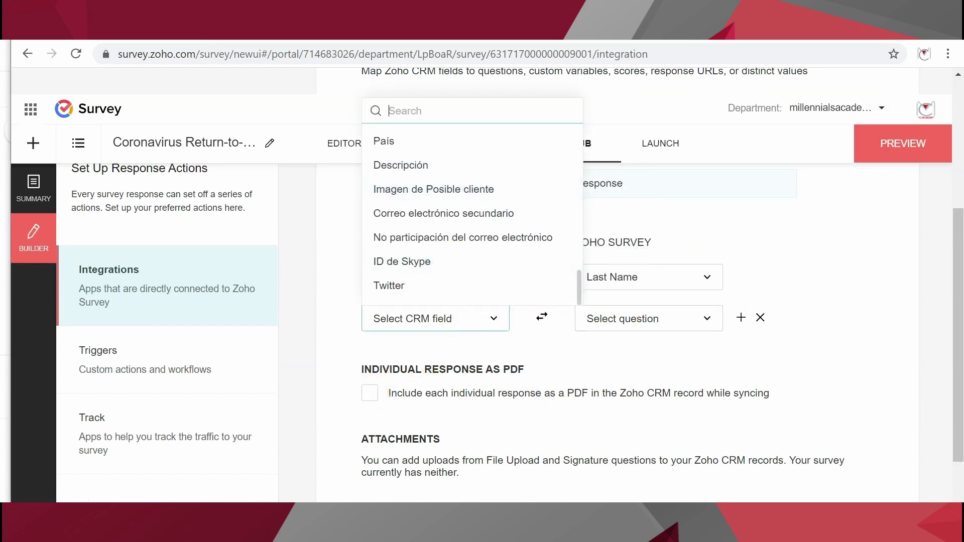
pyautogui.scroll(5, 631, 237)
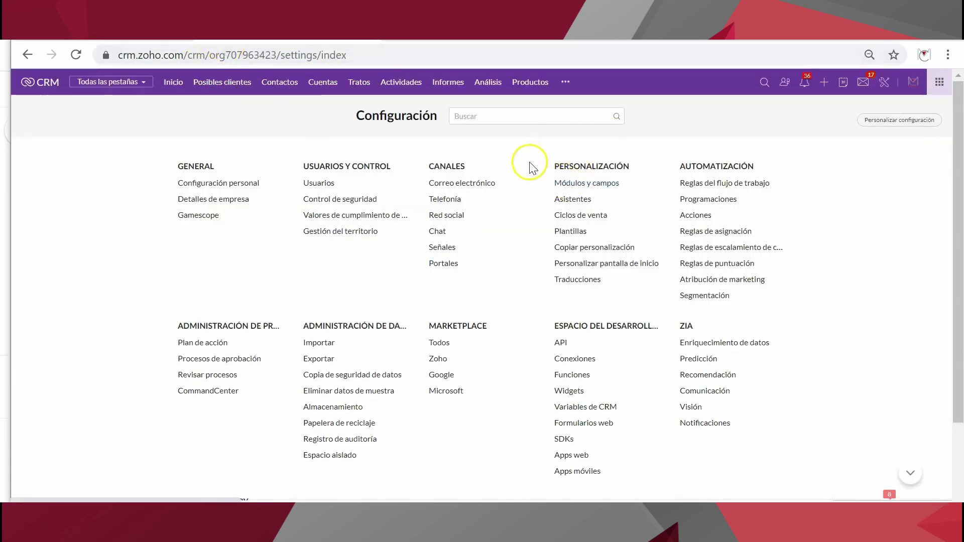
# Step: Switch to the Zoho CRM settings and open the Estándar layout of the Posibles clientes module
pyautogui.click(574, 184)
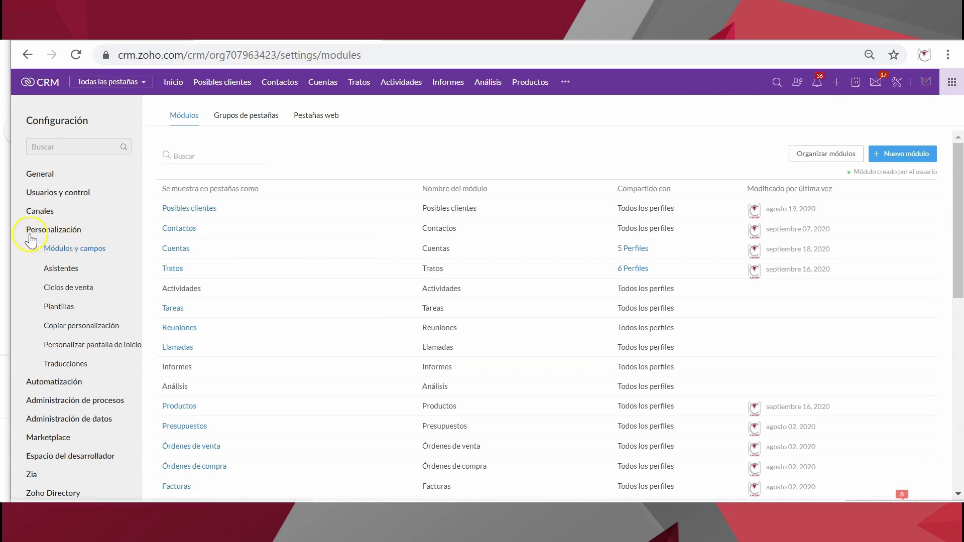
pyautogui.click(184, 209)
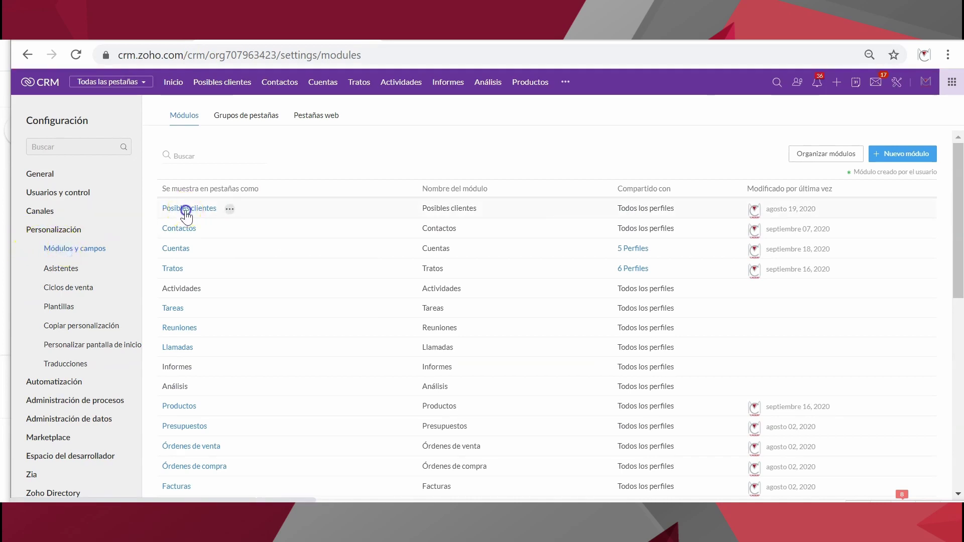
pyautogui.moveTo(172, 288)
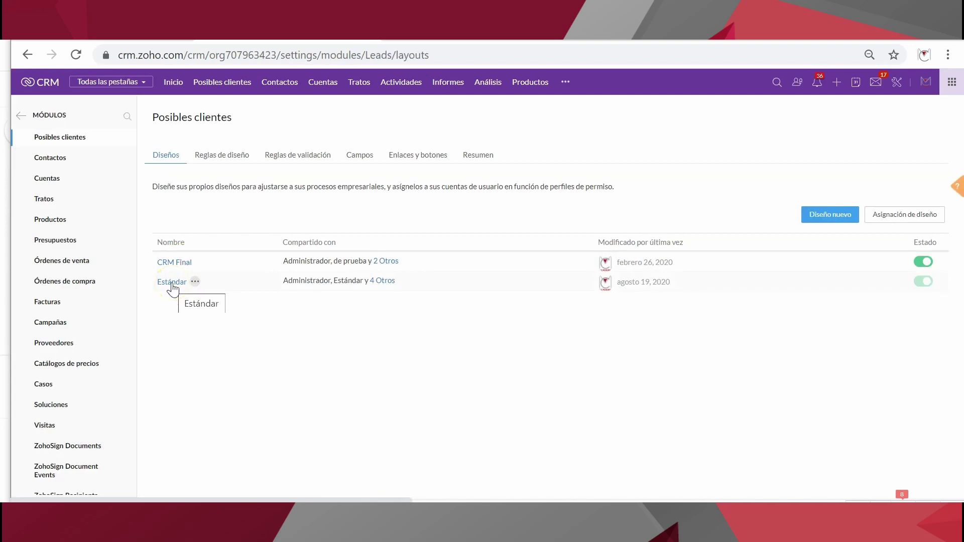
pyautogui.click(172, 282)
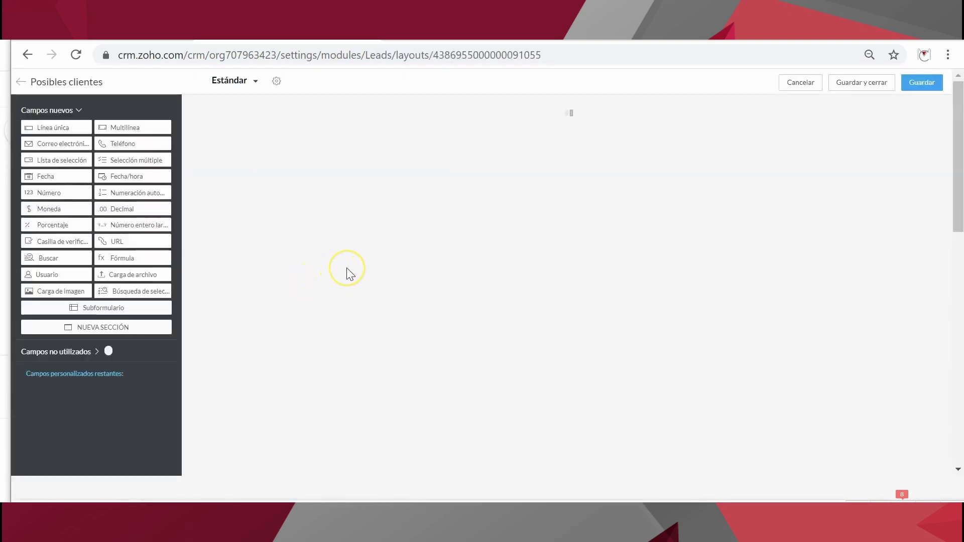
# Step: Add a section named "datos de la encuesta" at the end of the layout, containing a single-line field named "pregunta 1"
pyautogui.scroll(-10, 351, 273)
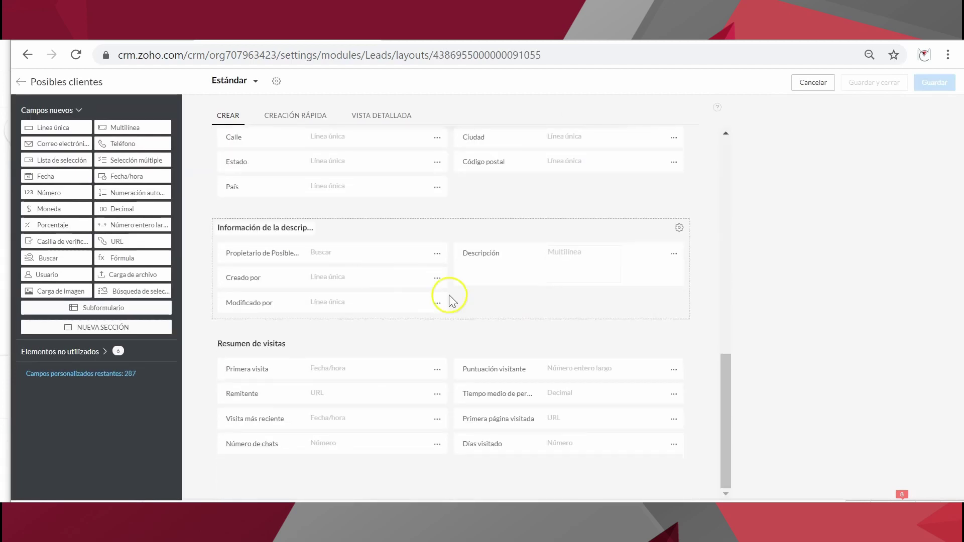
pyautogui.click(97, 328)
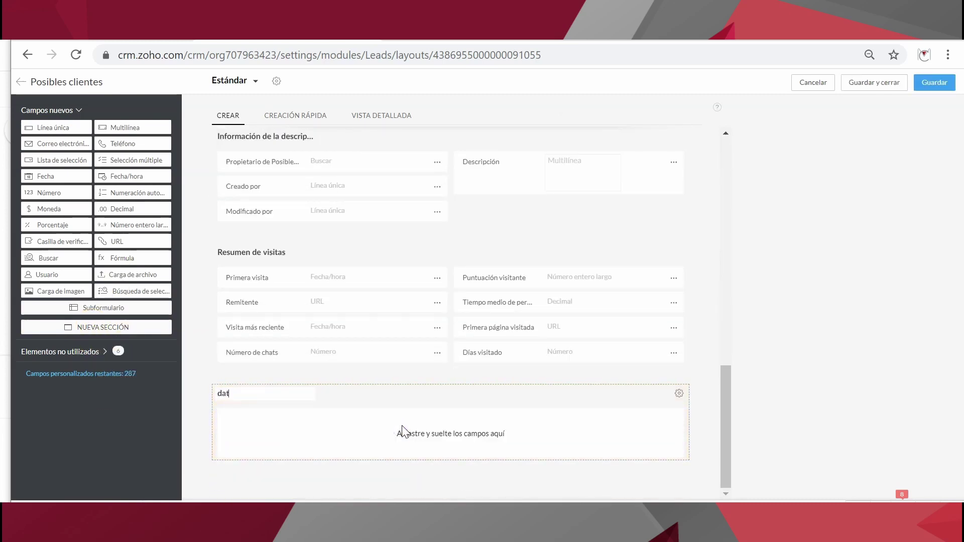
pyautogui.write('datos de la encuesta')
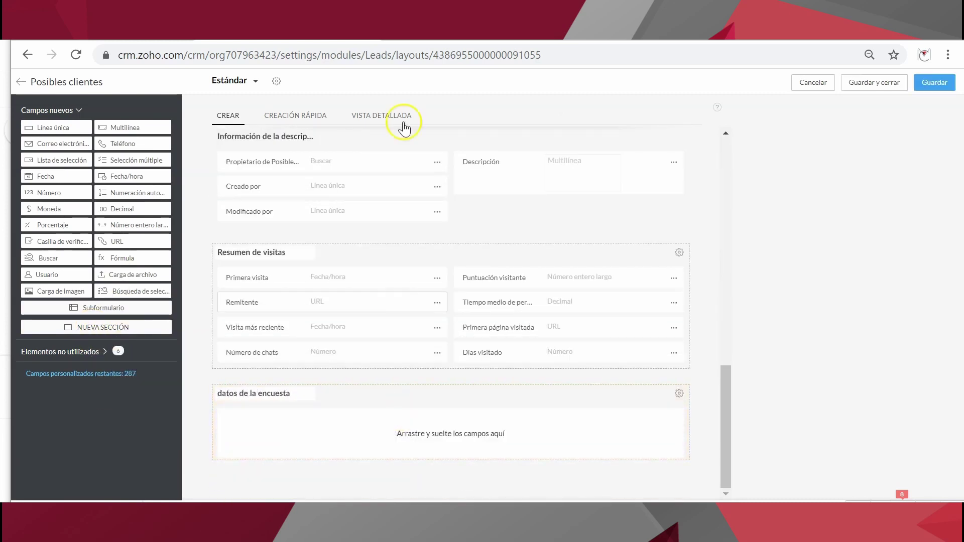
pyautogui.moveTo(60, 131); pyautogui.dragTo(266, 462)
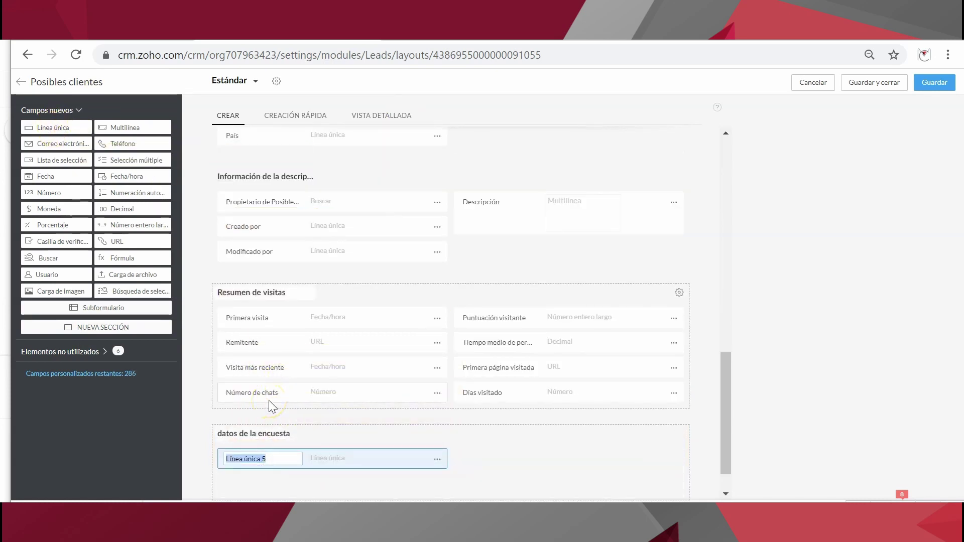
pyautogui.write('pregunta 1')
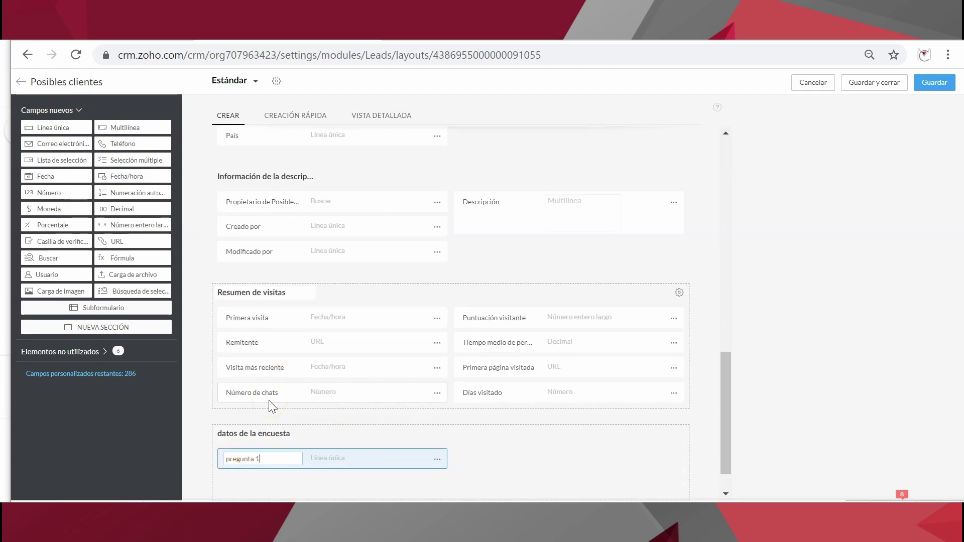
pyautogui.click(383, 462)
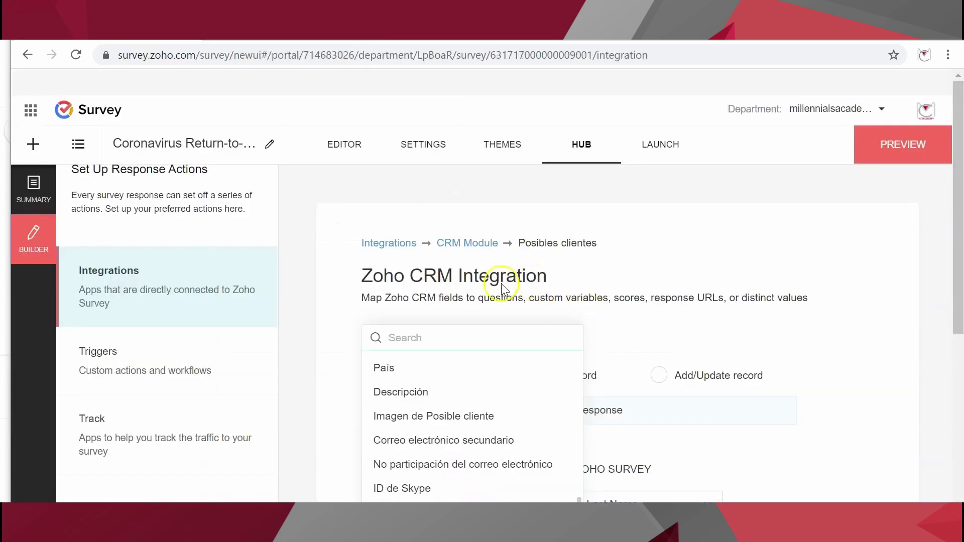
# Step: Check the CRM field list in the Zoho Survey mapping, and save the Estándar layout in Zoho CRM
pyautogui.scroll(-3, 587, 351)
pyautogui.click(496, 397)
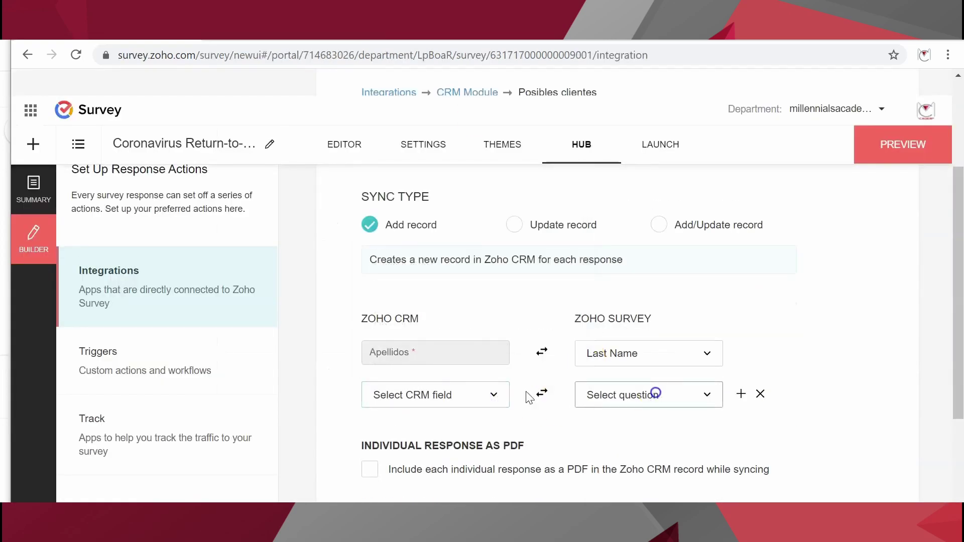
pyautogui.click(486, 395)
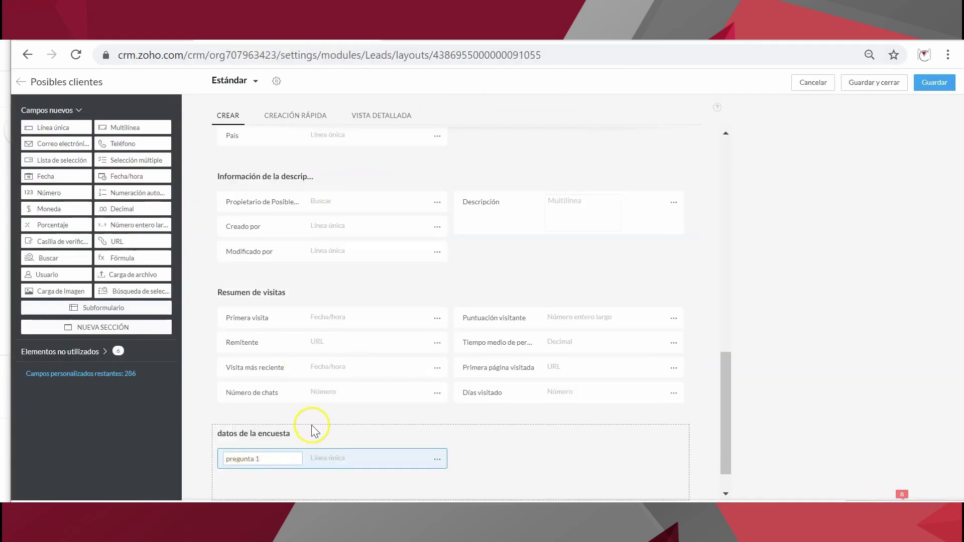
pyautogui.scroll(-1, 501, 474)
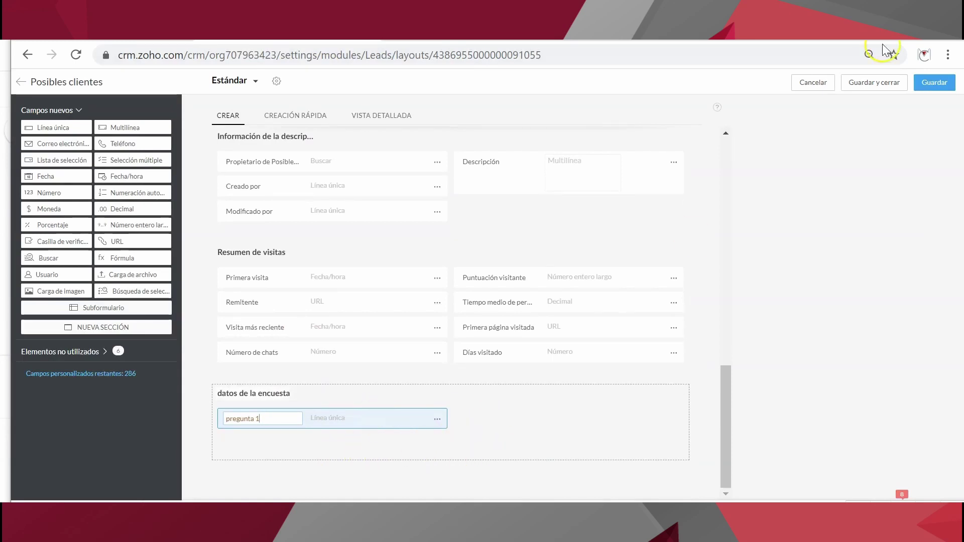
pyautogui.click(935, 85)
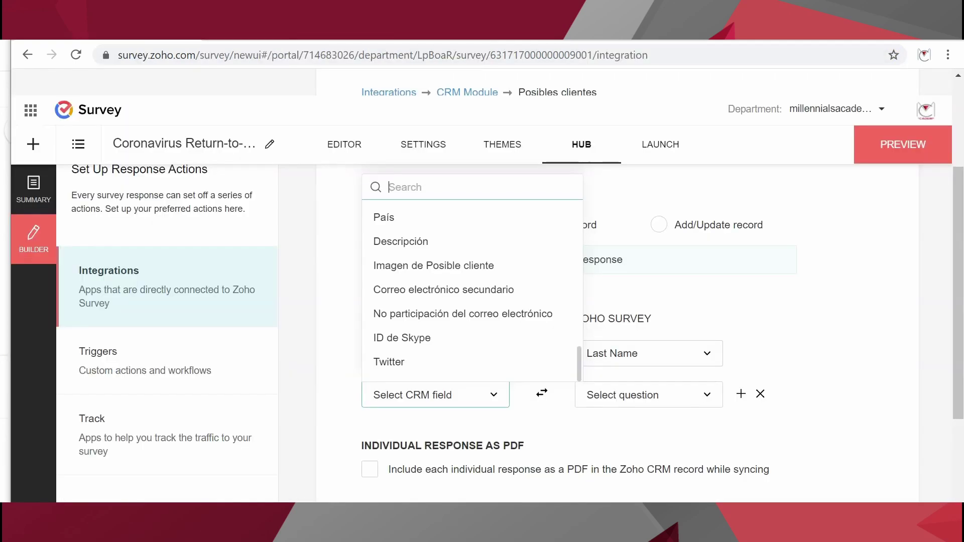
# Step: Reload the Zoho Survey integration page and set up the Zoho CRM integration again with the Posibles clientes module
pyautogui.click(79, 54)
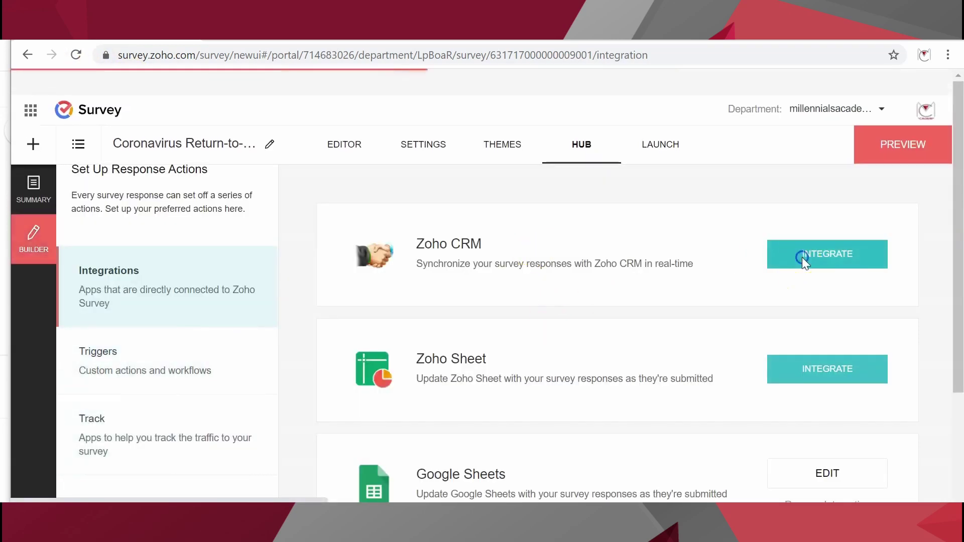
pyautogui.click(802, 255)
pyautogui.click(439, 382)
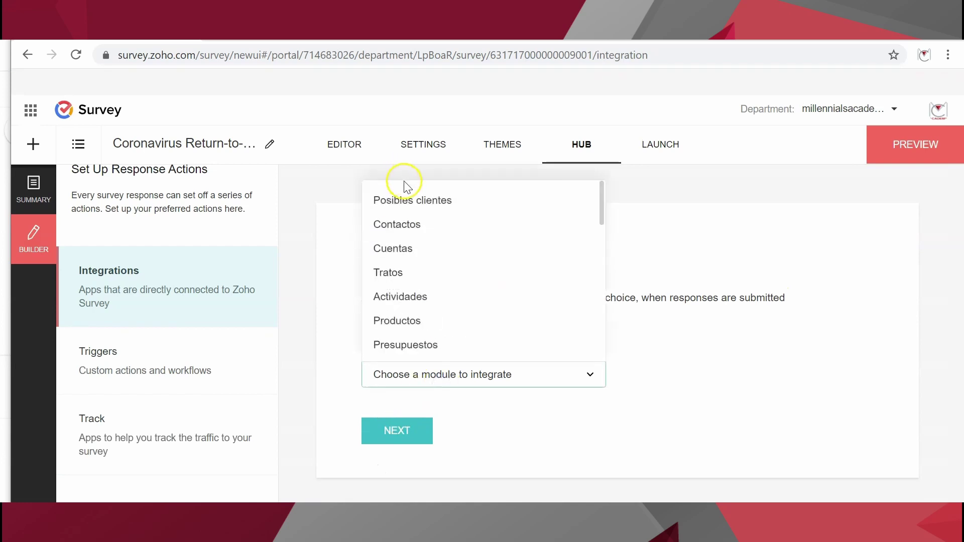
pyautogui.click(404, 200)
pyautogui.click(404, 432)
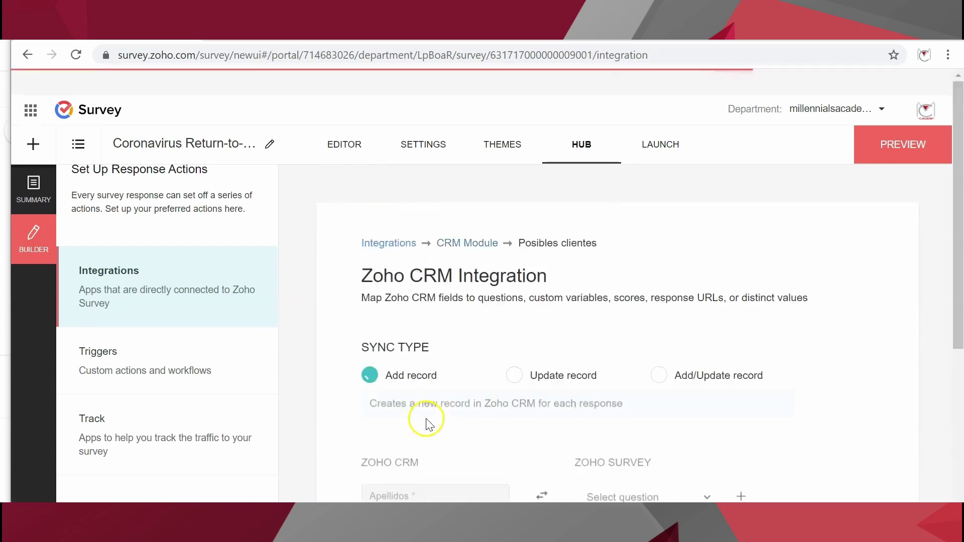
# Step: Map the required Apellidos CRM field to the Last Name survey question
pyautogui.scroll(-5, 461, 353)
pyautogui.scroll(3, 617, 418)
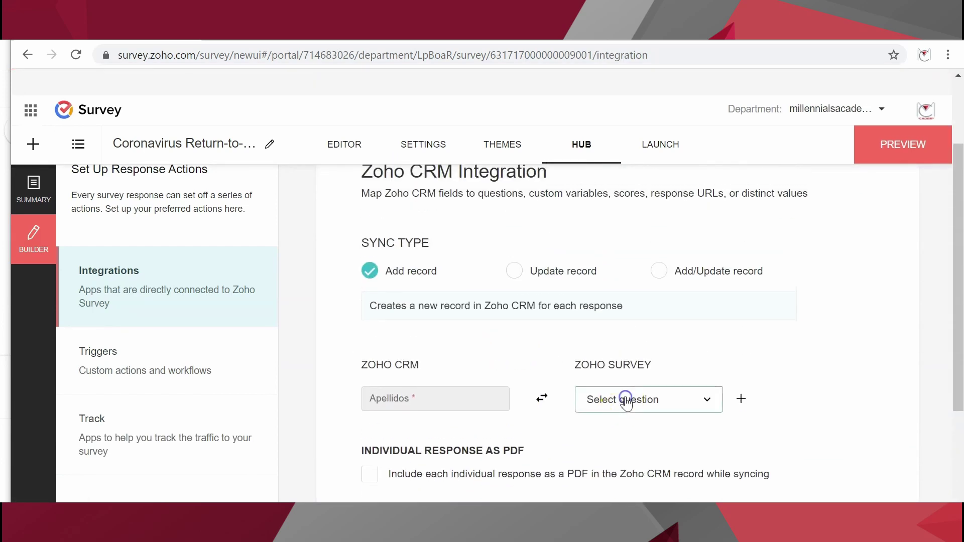
pyautogui.click(624, 399)
pyautogui.click(637, 263)
# Step: Add a mapping that pairs the CRM field "pregunta 1" with the question "How comfortable do you feel returning to the office?"
pyautogui.scroll(-2, 639, 315)
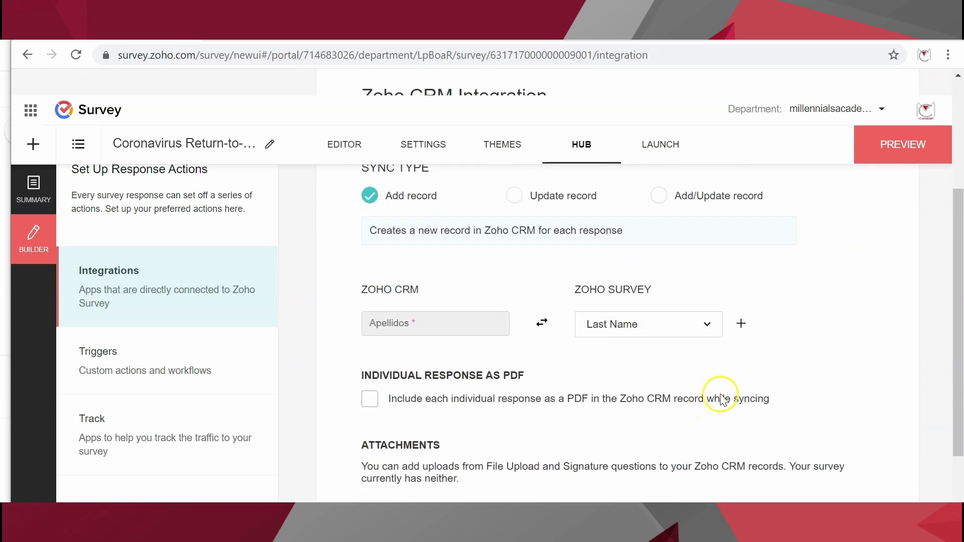
pyautogui.click(741, 322)
pyautogui.click(466, 375)
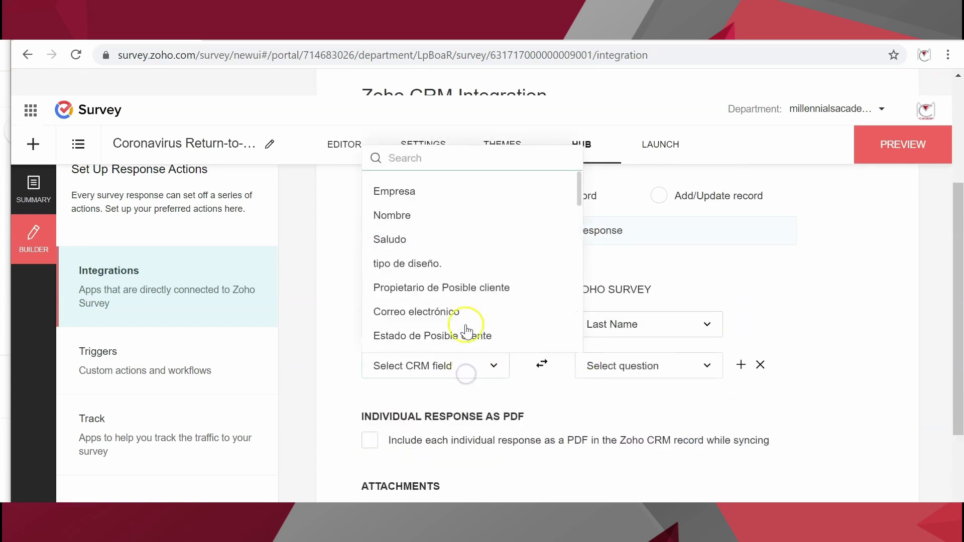
pyautogui.write('pre')
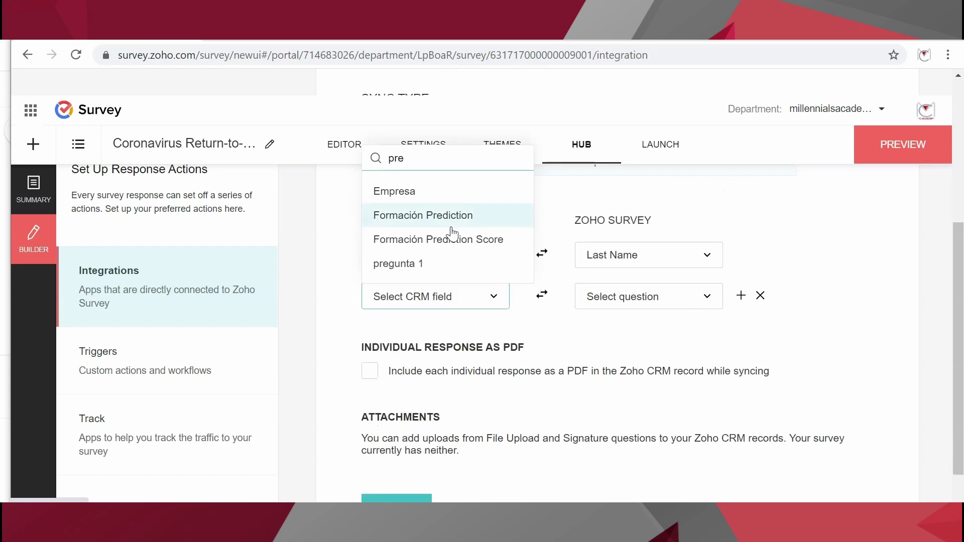
pyautogui.click(426, 263)
pyautogui.click(623, 297)
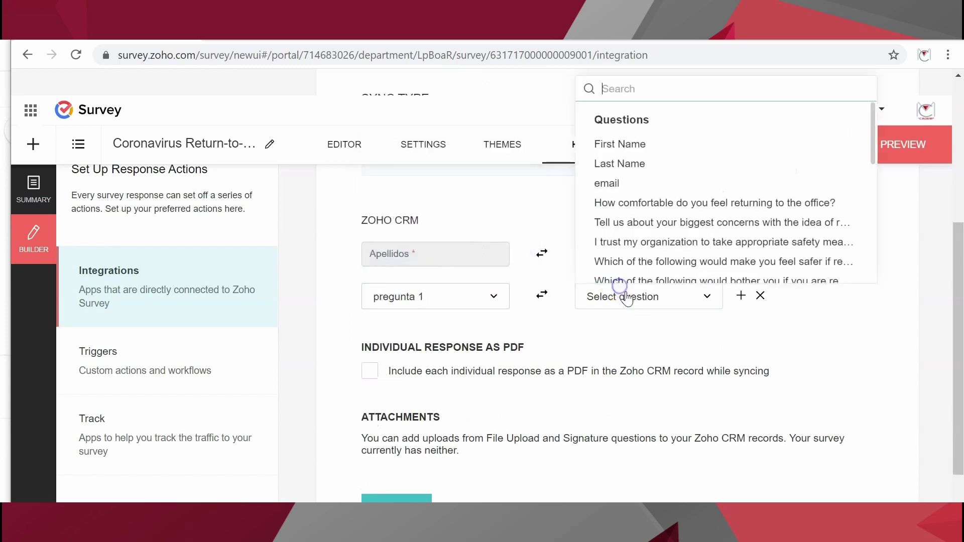
pyautogui.click(669, 214)
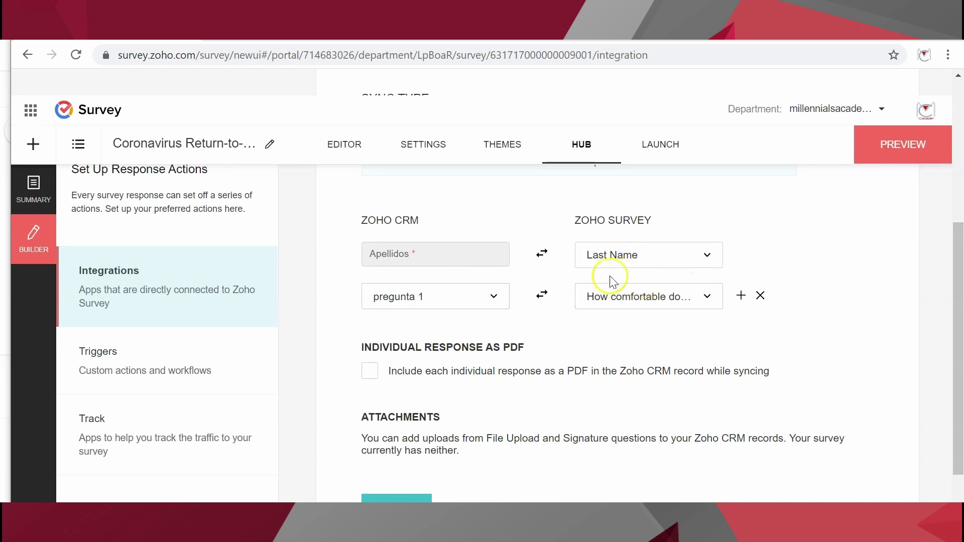
# Step: Compare the "pregunta 1" field in the Zoho CRM layout with the survey questions offered for its mapping in Zoho Survey
pyautogui.scroll(2, 613, 279)
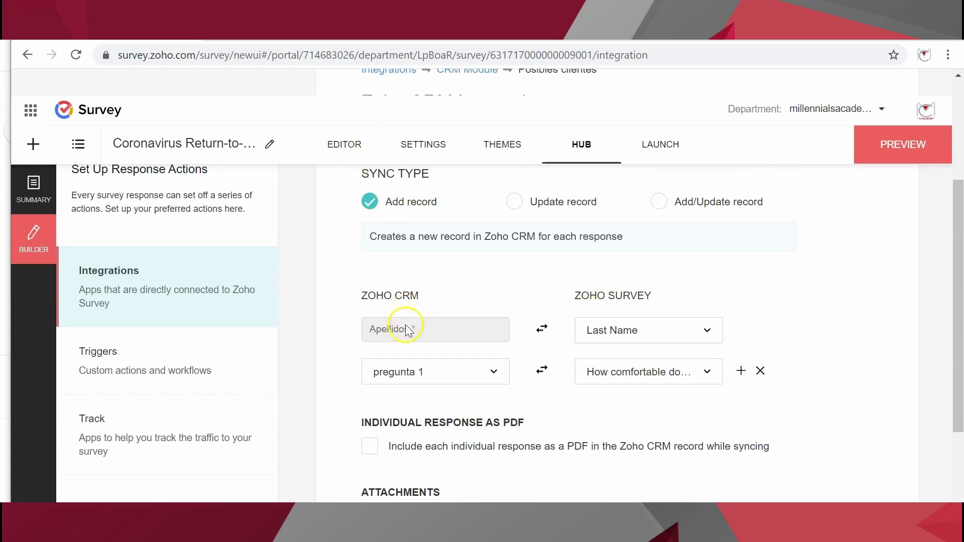
pyautogui.click(420, 329)
pyautogui.hotkey('ctrl', 'Tab')
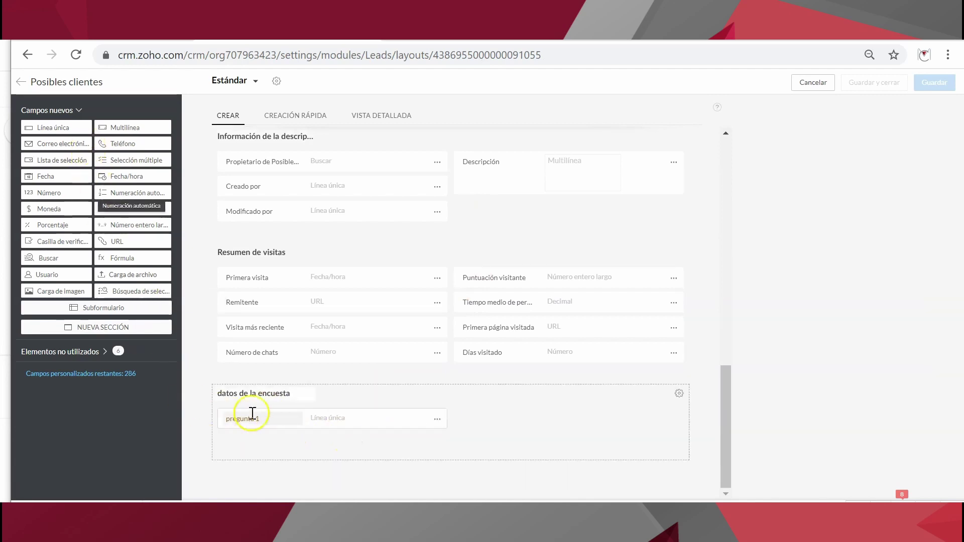
pyautogui.hotkey('ctrl', 'Tab')
pyautogui.click(634, 381)
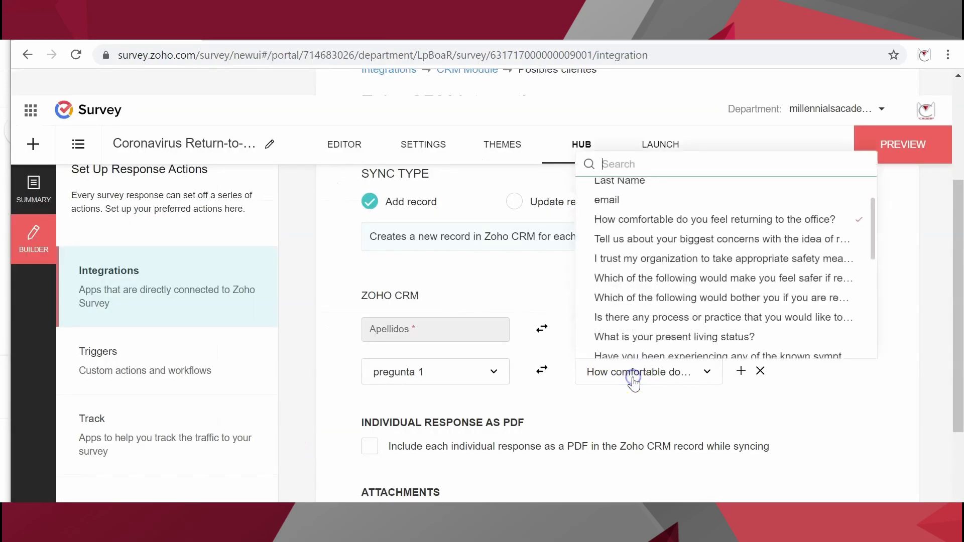
pyautogui.scroll(-3, 652, 306)
pyautogui.scroll(3, 639, 303)
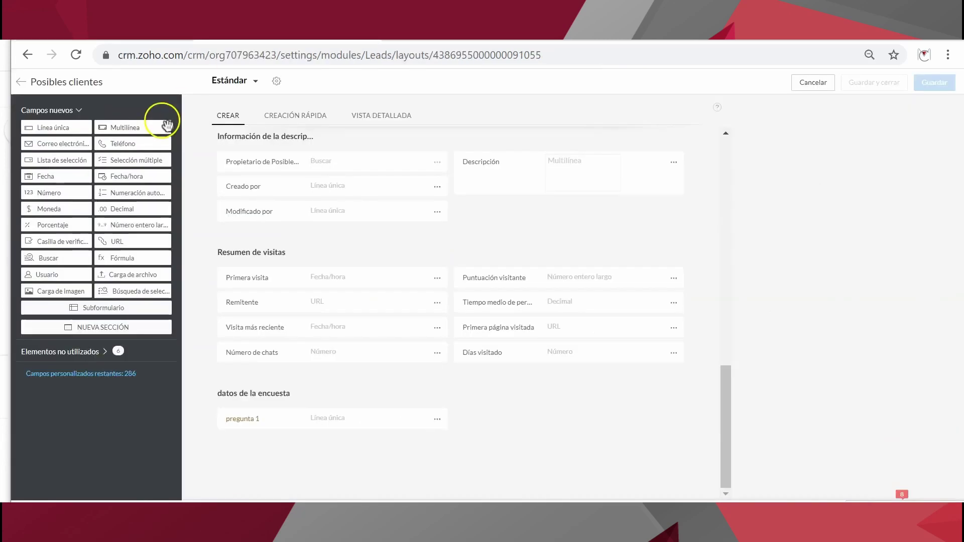
# Step: In the Zoho CRM layout, add a multi-select field and a picklist with default properties to "datos de la encuesta" and save
pyautogui.moveTo(126, 164); pyautogui.dragTo(500, 423)
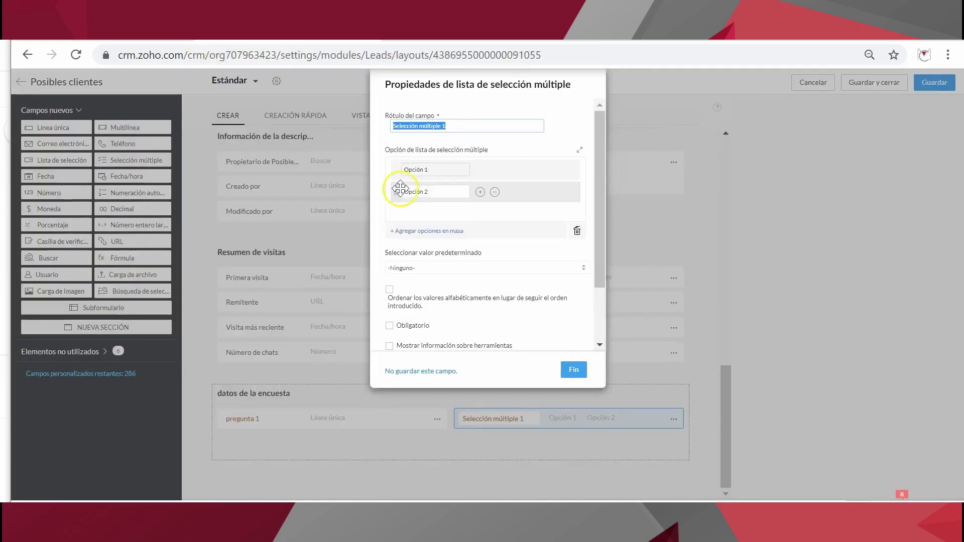
pyautogui.click(574, 370)
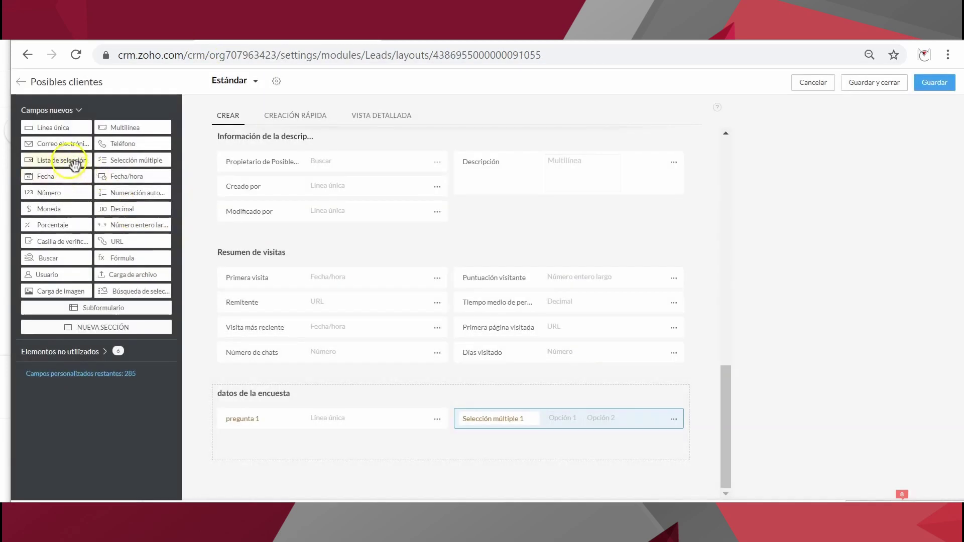
pyautogui.moveTo(73, 163); pyautogui.dragTo(297, 452)
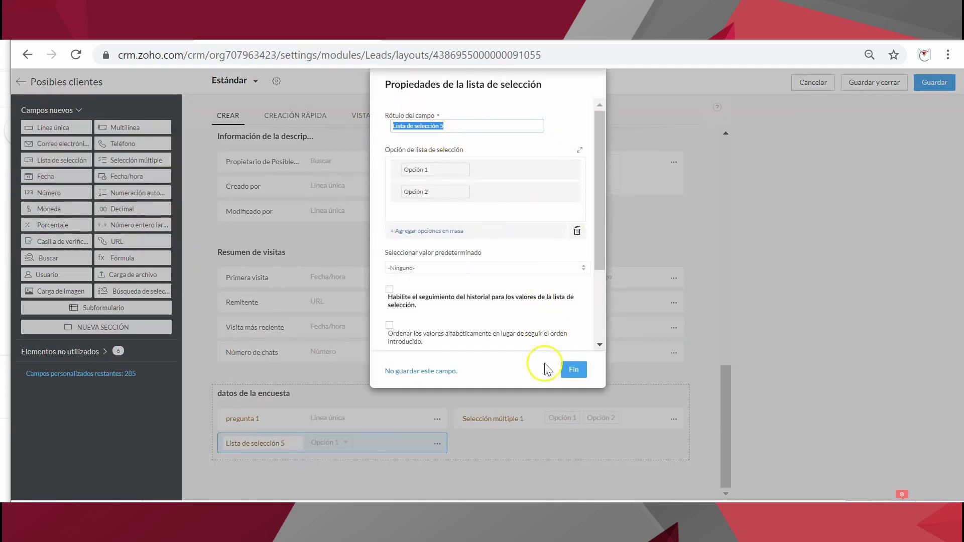
pyautogui.click(573, 372)
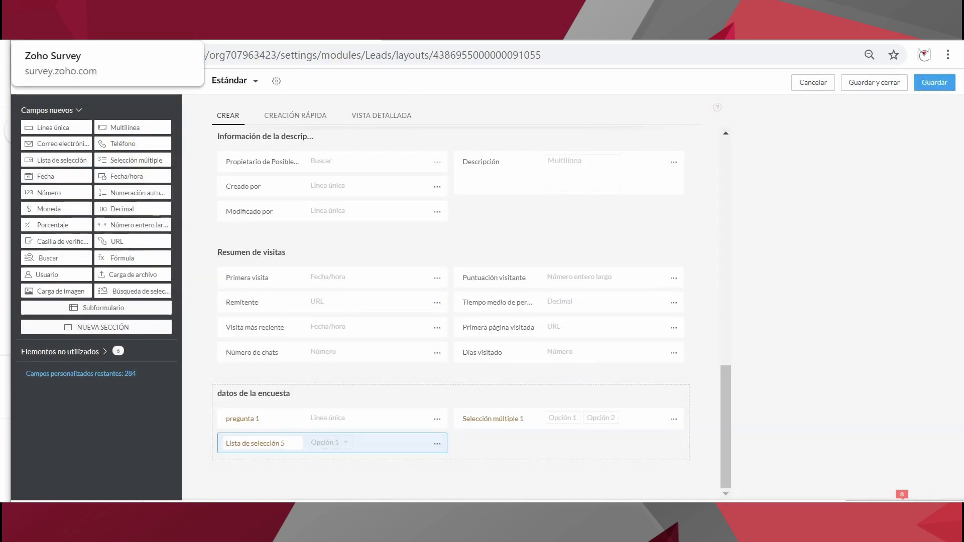
pyautogui.click(934, 82)
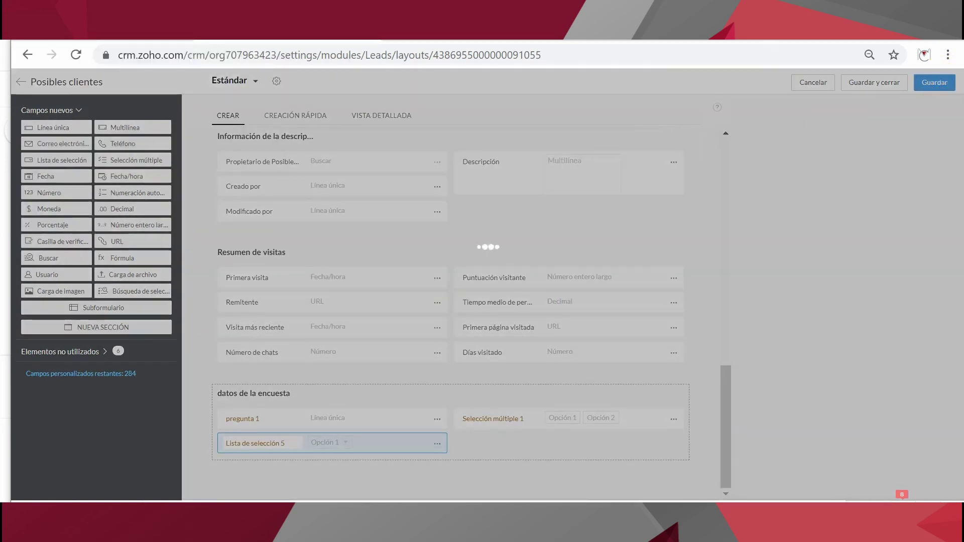
# Step: Return to Zoho Survey and examine the values available for the "pregunta 1" mapping, including the Others group, keeping the current selection
pyautogui.hotkey('ctrl', 'Tab')
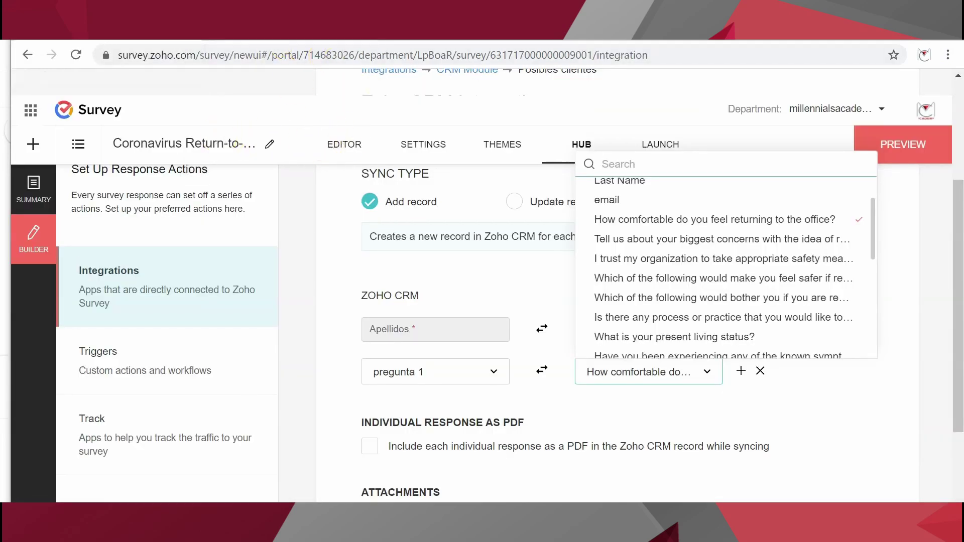
pyautogui.hotkey('ctrl', 'shift', 'Tab')
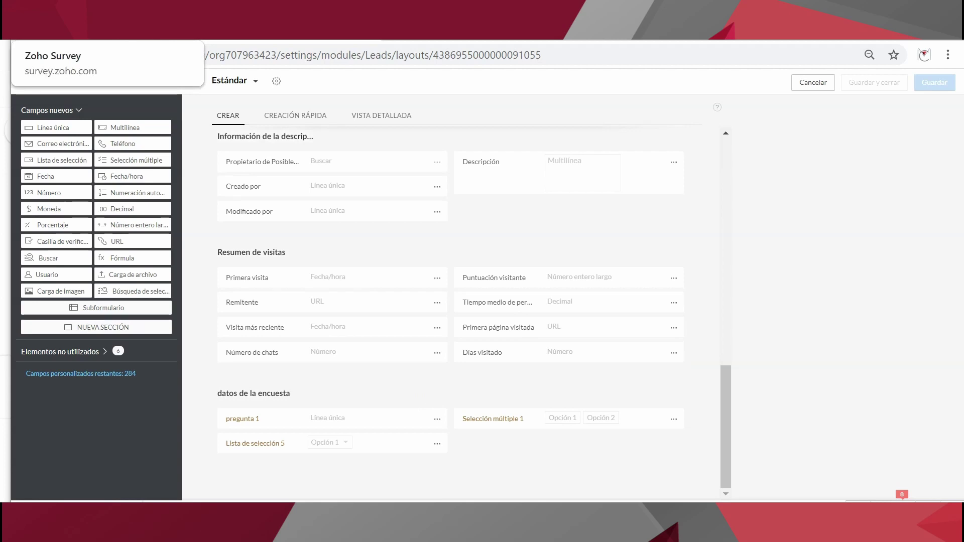
pyautogui.hotkey('ctrl', 'Tab')
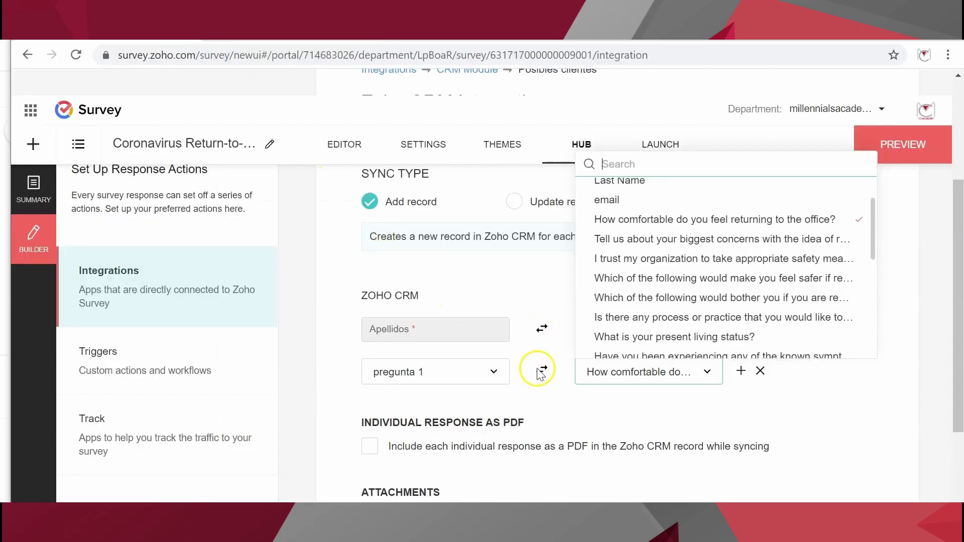
pyautogui.scroll(-1, 697, 311)
pyautogui.scroll(-6, 695, 308)
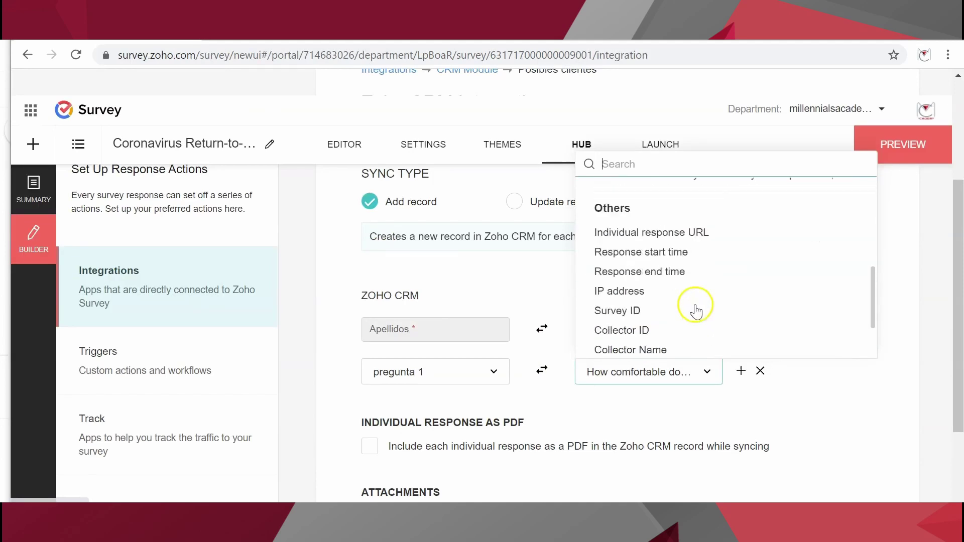
pyautogui.scroll(1, 643, 211)
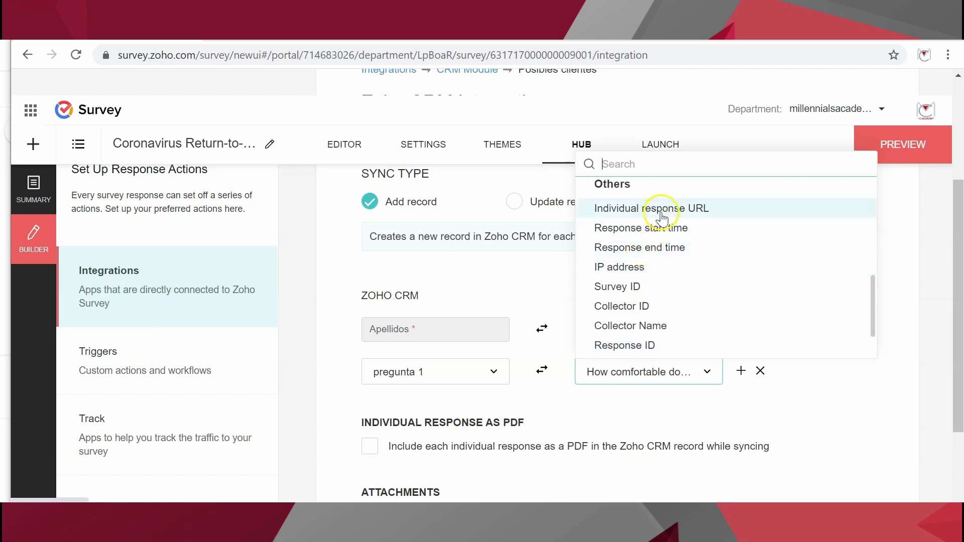
pyautogui.click(668, 251)
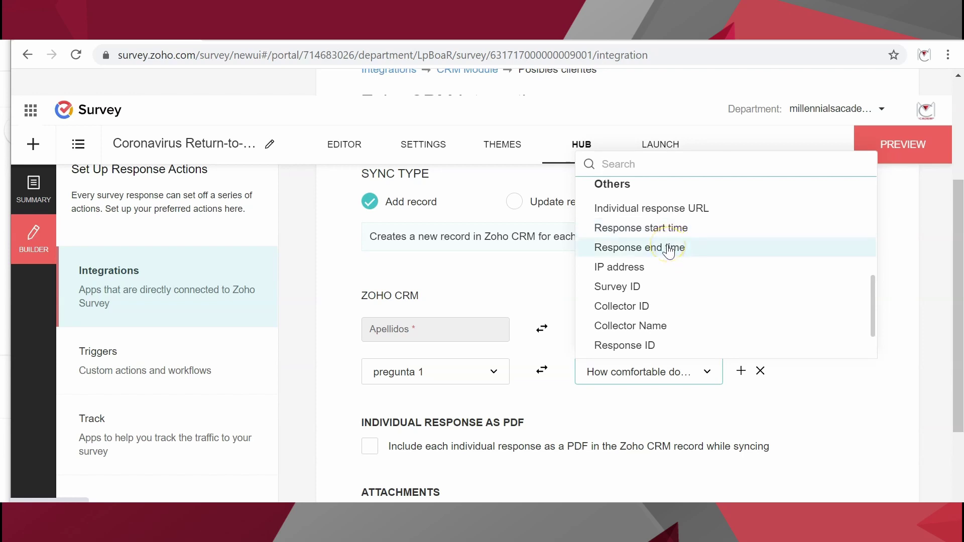
pyautogui.click(670, 246)
pyautogui.scroll(-2, 497, 372)
pyautogui.click(538, 341)
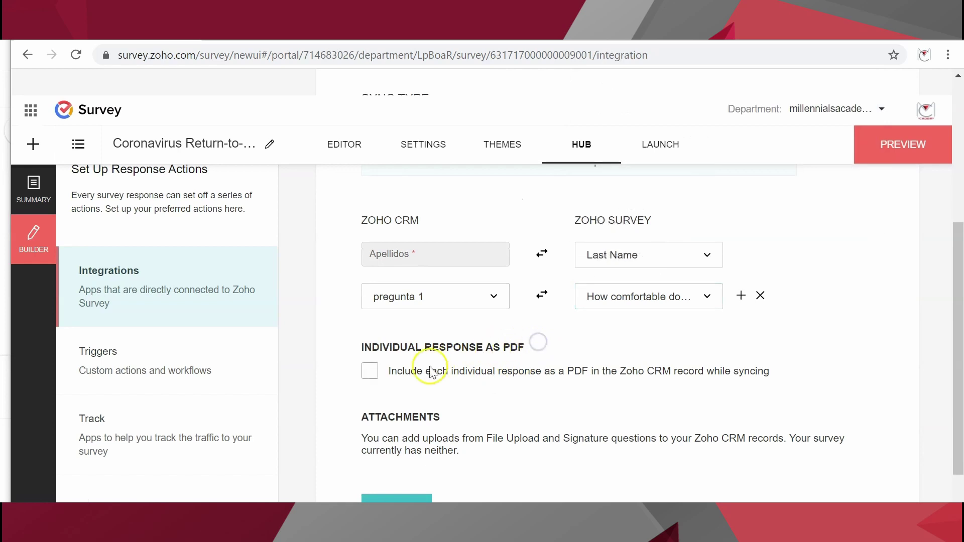
# Step: Include each individual response as a PDF in the Zoho CRM record and save the integration
pyautogui.scroll(-1, 431, 373)
pyautogui.click(370, 325)
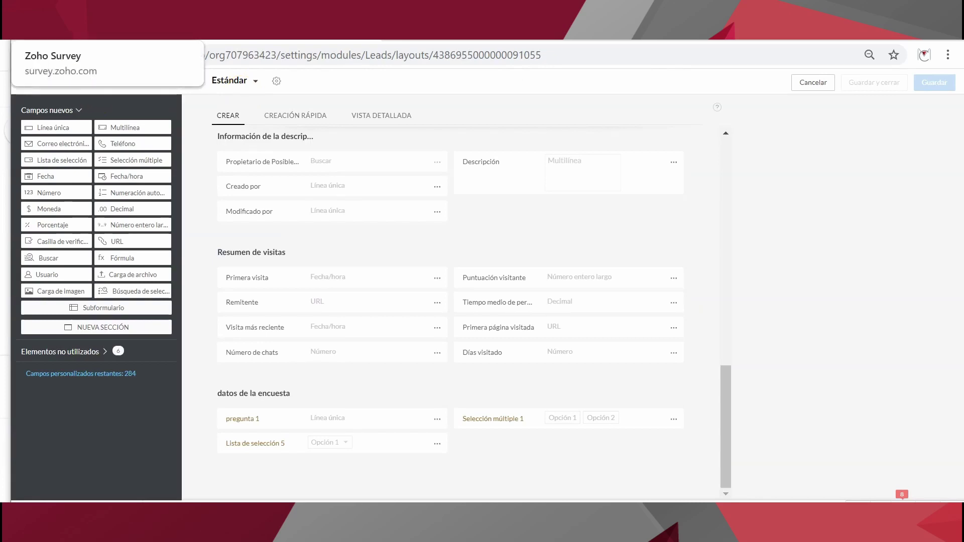
pyautogui.click(70, 31)
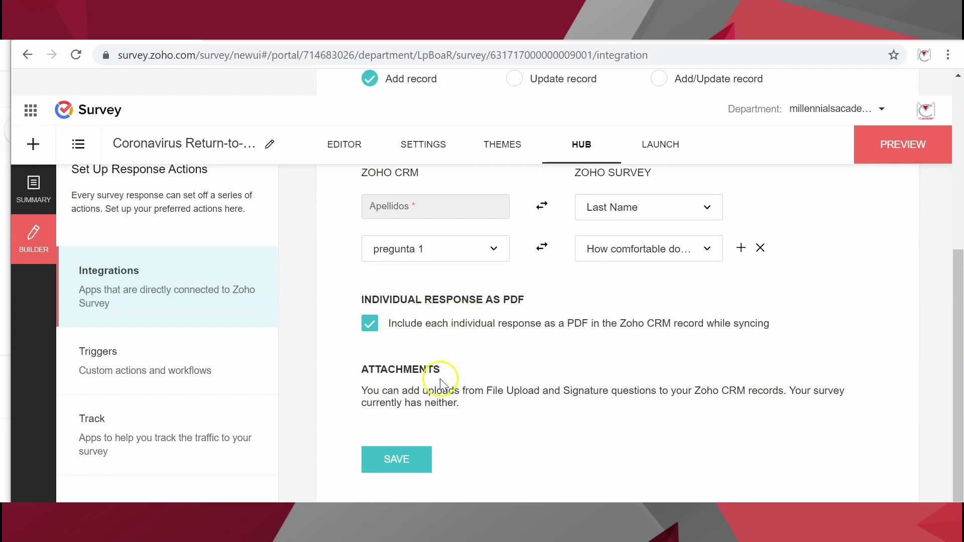
pyautogui.scroll(1, 502, 281)
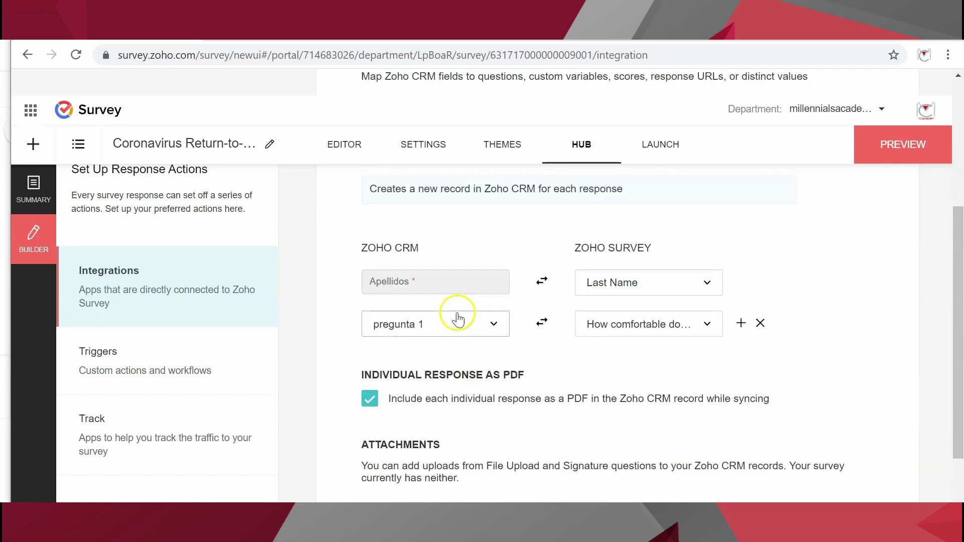
pyautogui.scroll(-1, 502, 341)
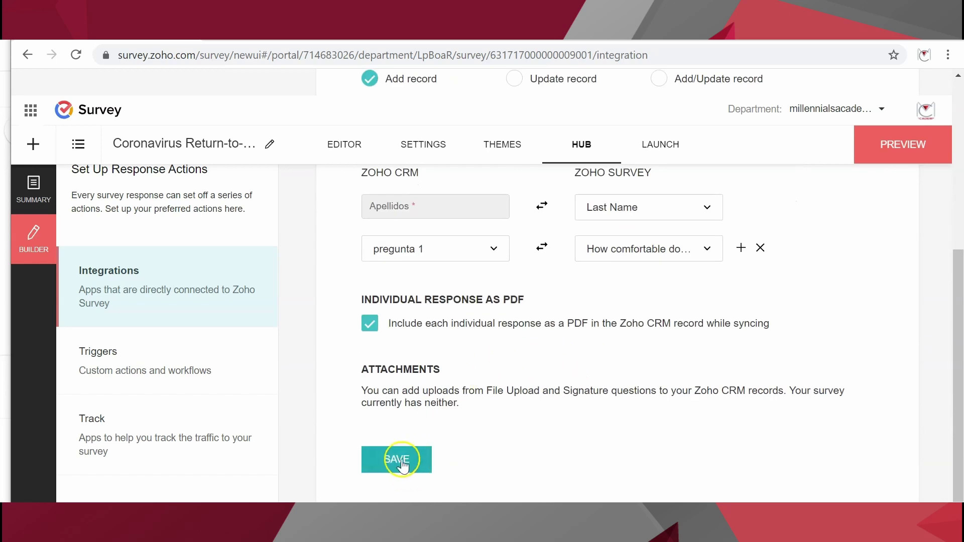
pyautogui.click(403, 466)
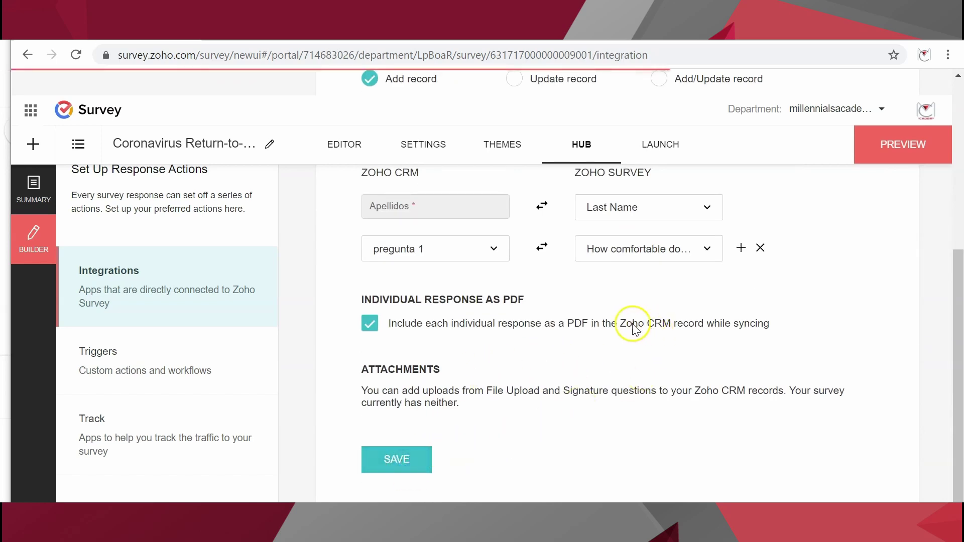